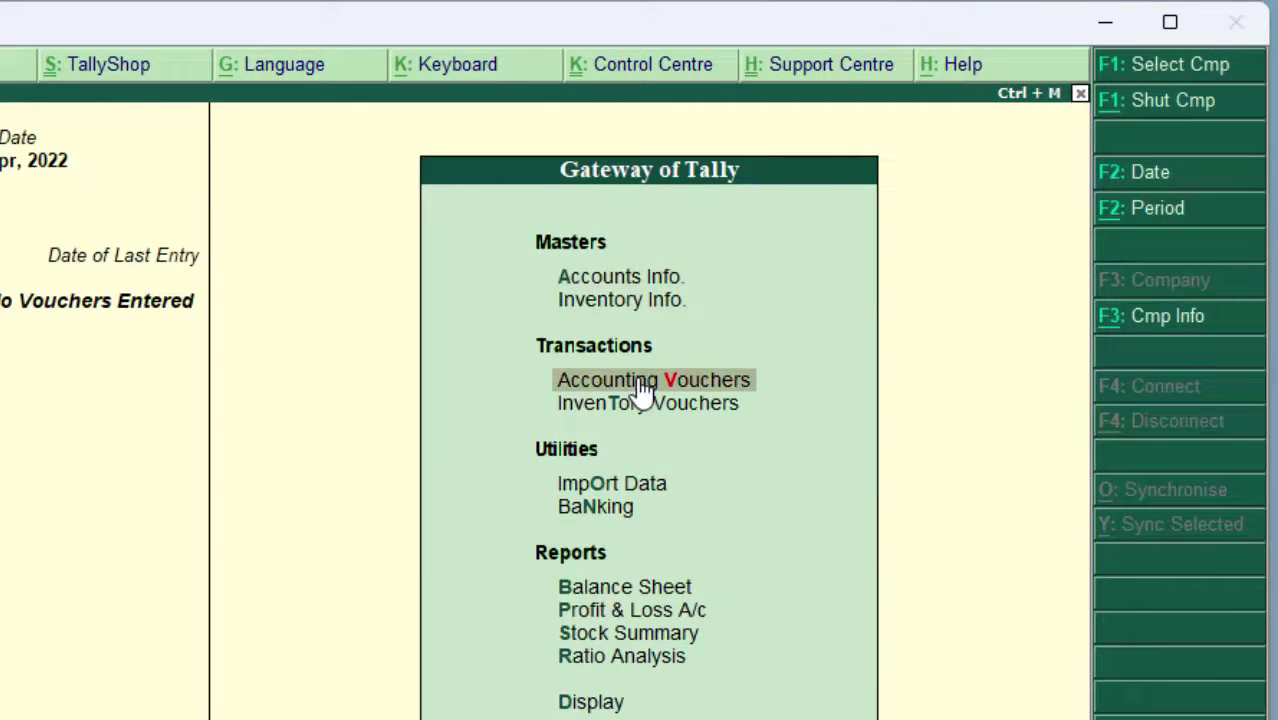
Step: Start a Purchase voucher with supplier invoice 43754, dated 1-Apr-2022, with Cash as party
key(Return)
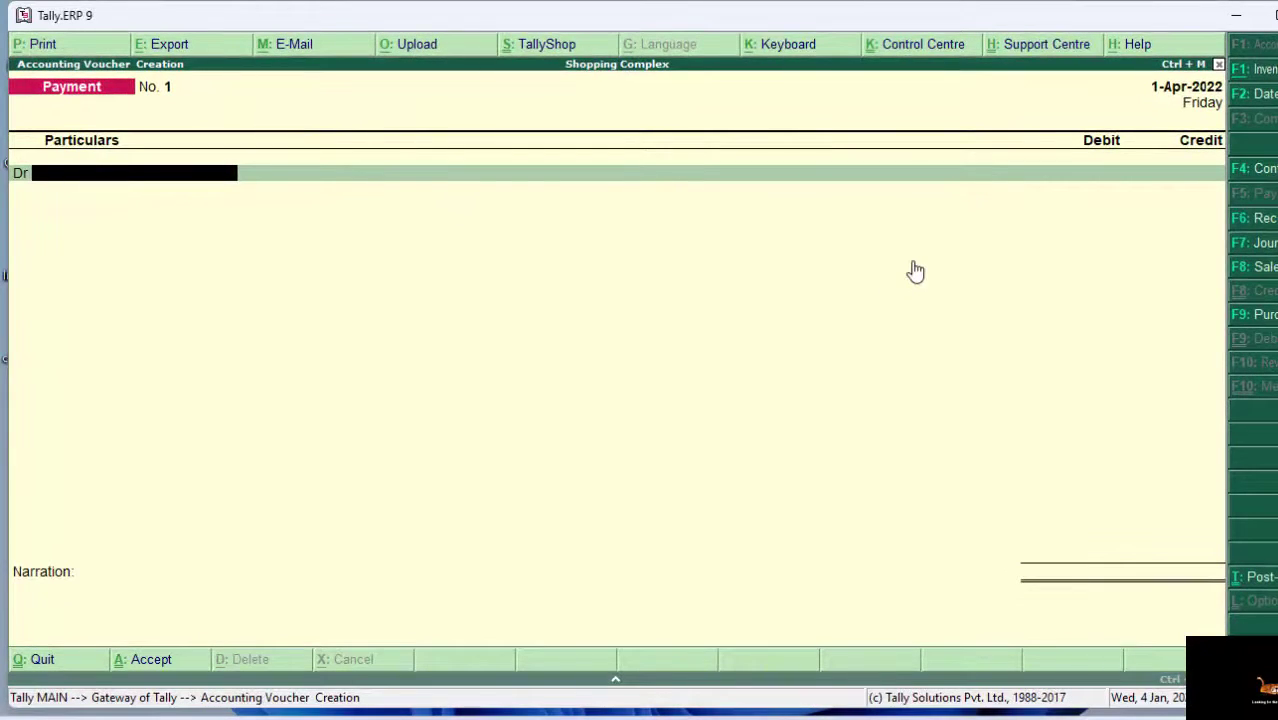
click(1259, 315)
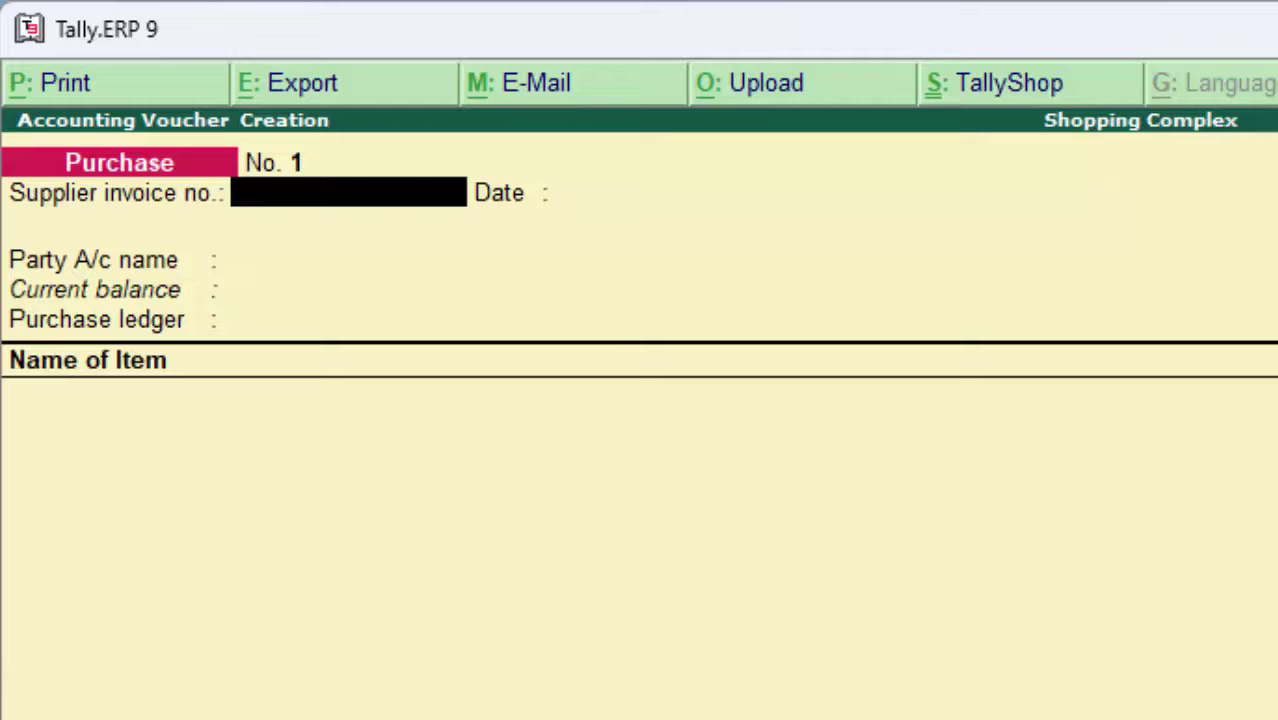
text(43754)
key(Return)
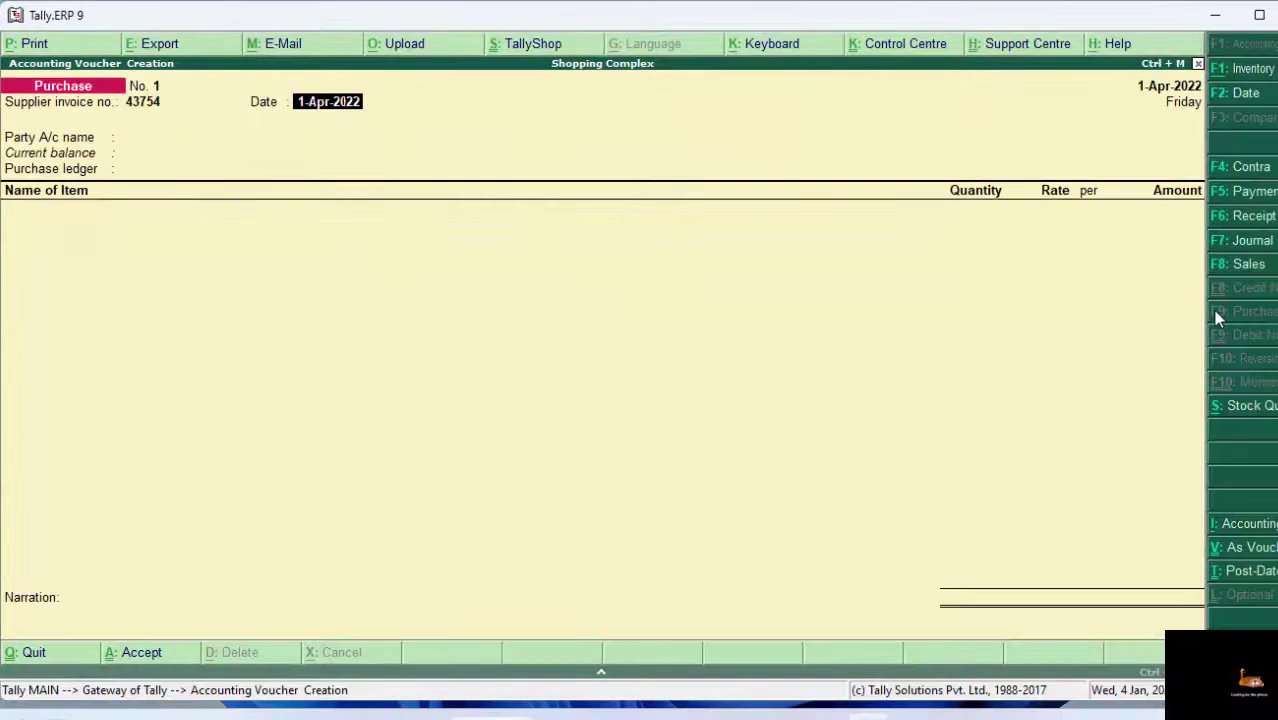
key(Return)
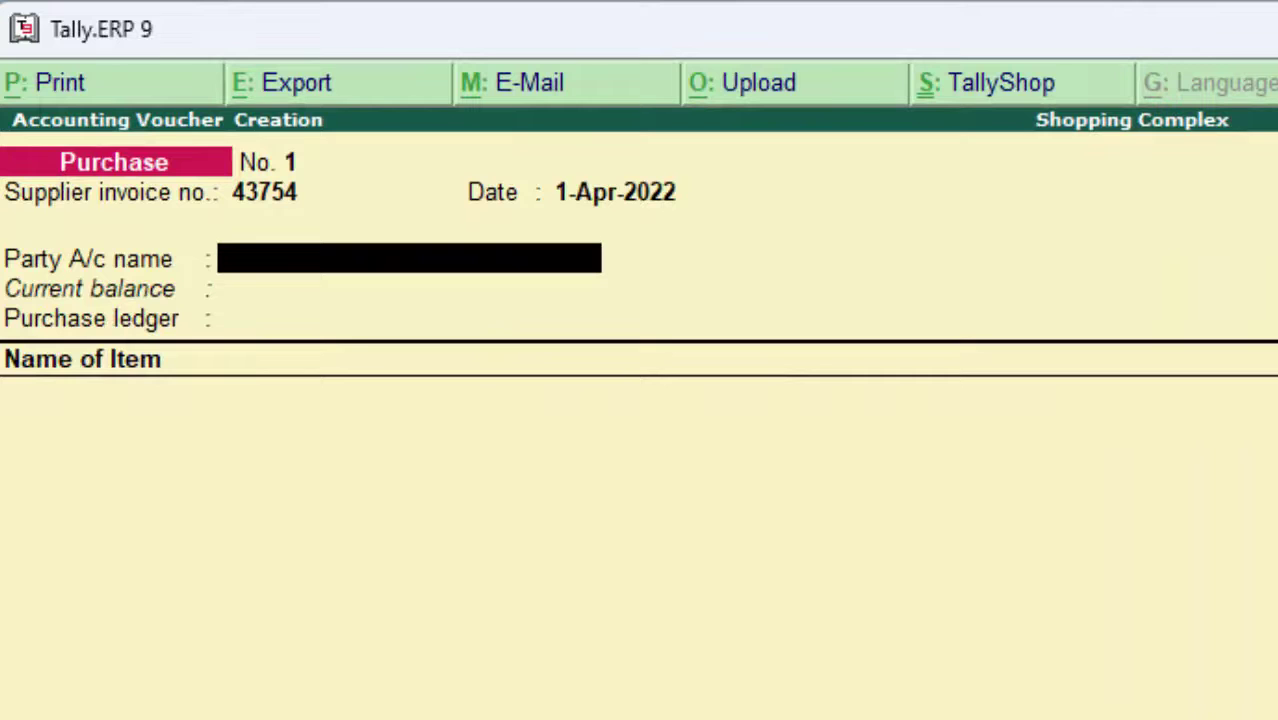
key(Return)
key(Return)
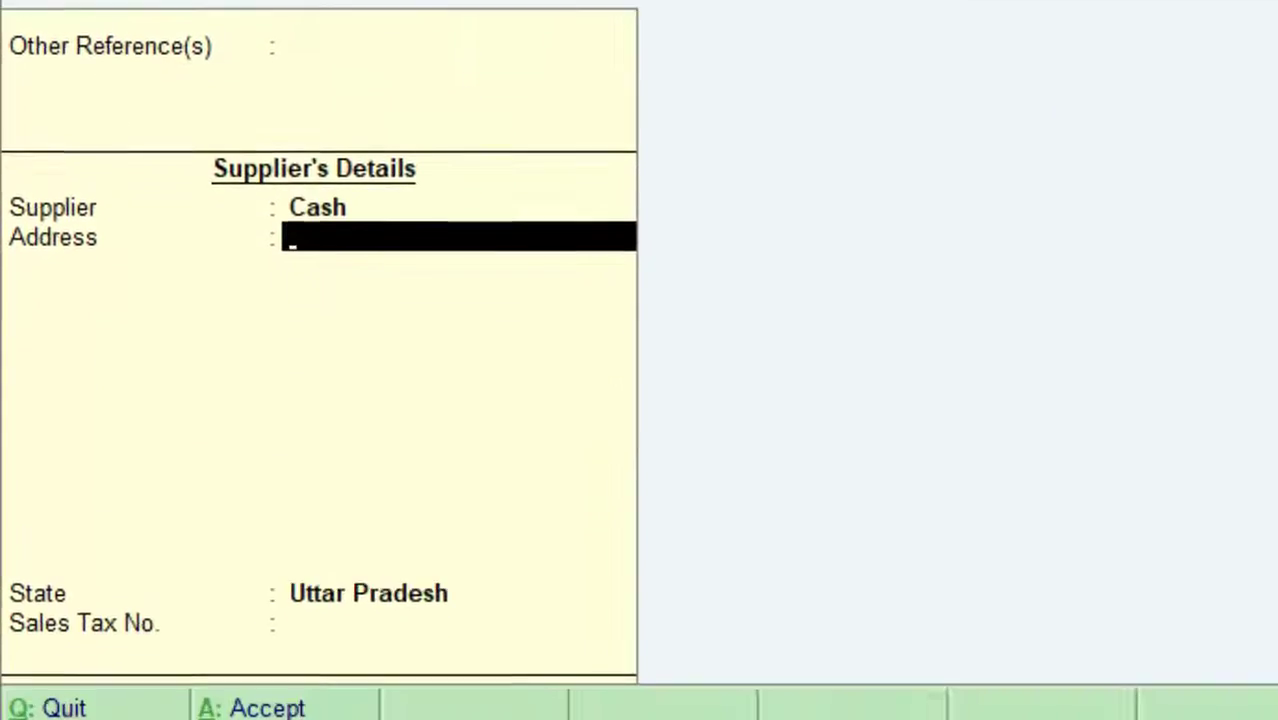
key(Return)
key(Return)
key(Return)
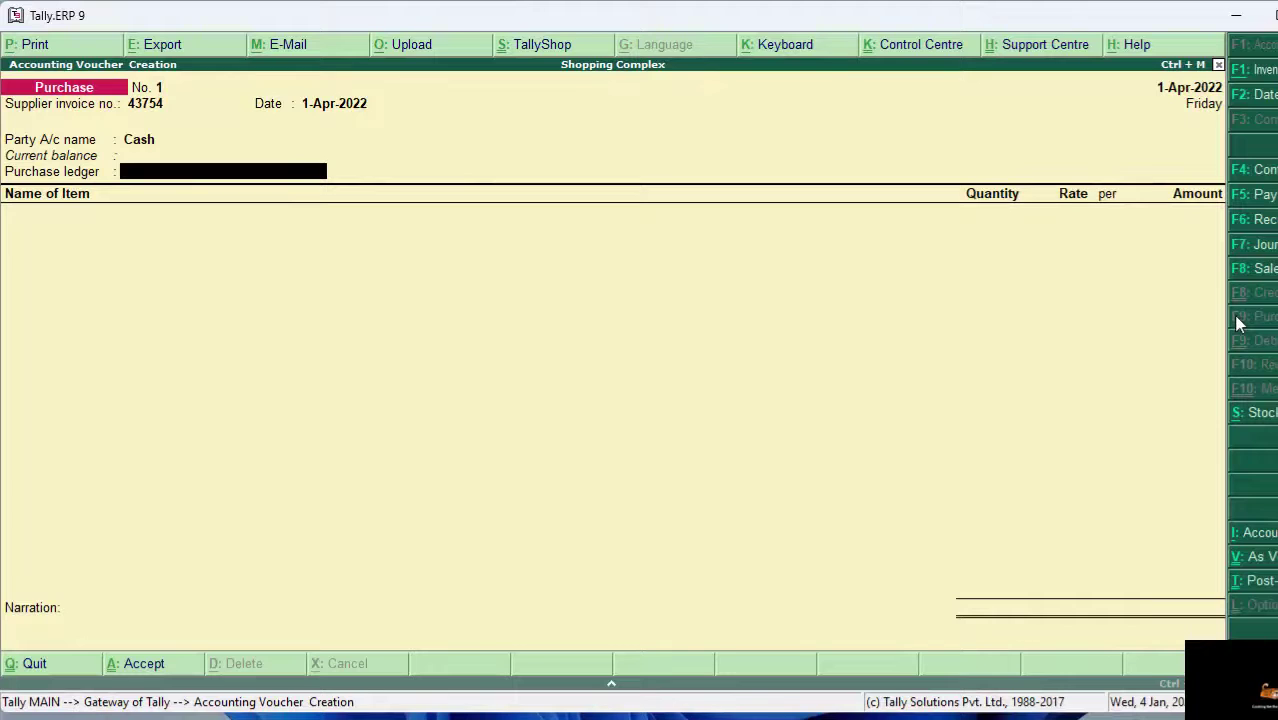
Step: Create the ledger 'Purchase A/c' under Purchase Accounts, with inventory values affected set to Yes
key(alt+c)
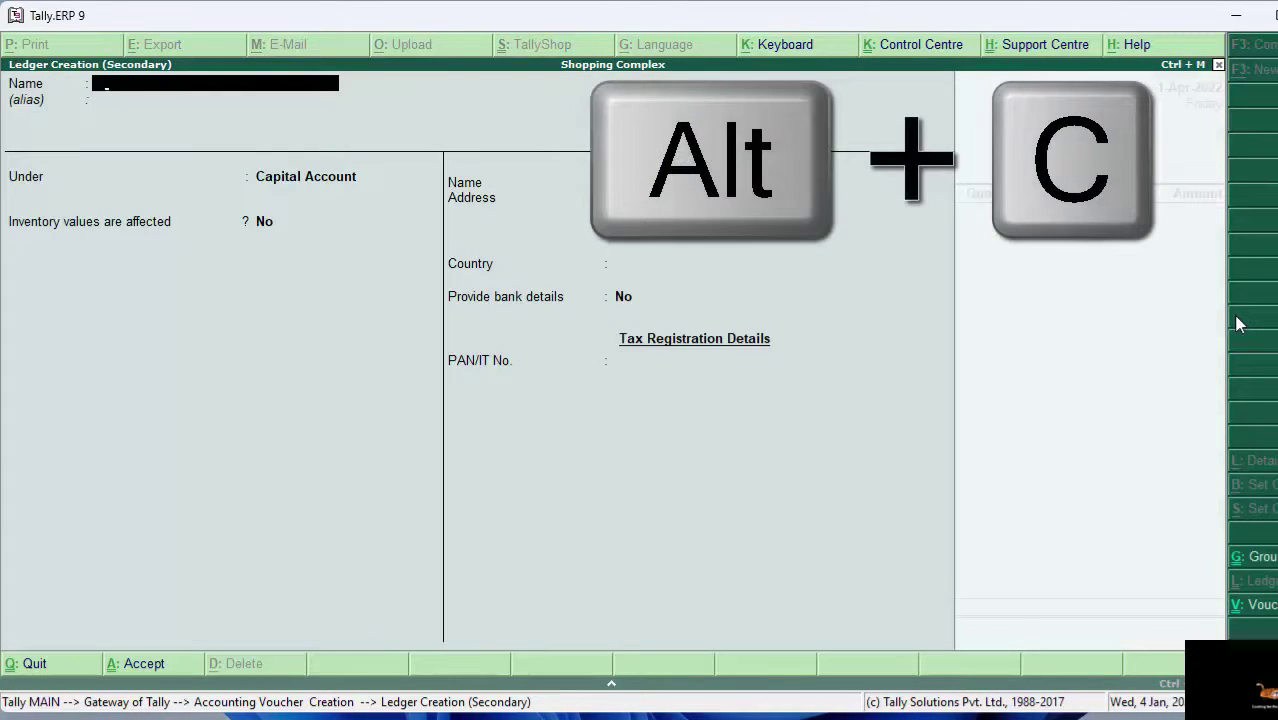
text(Purchase)
text( a/c)
key(Return)
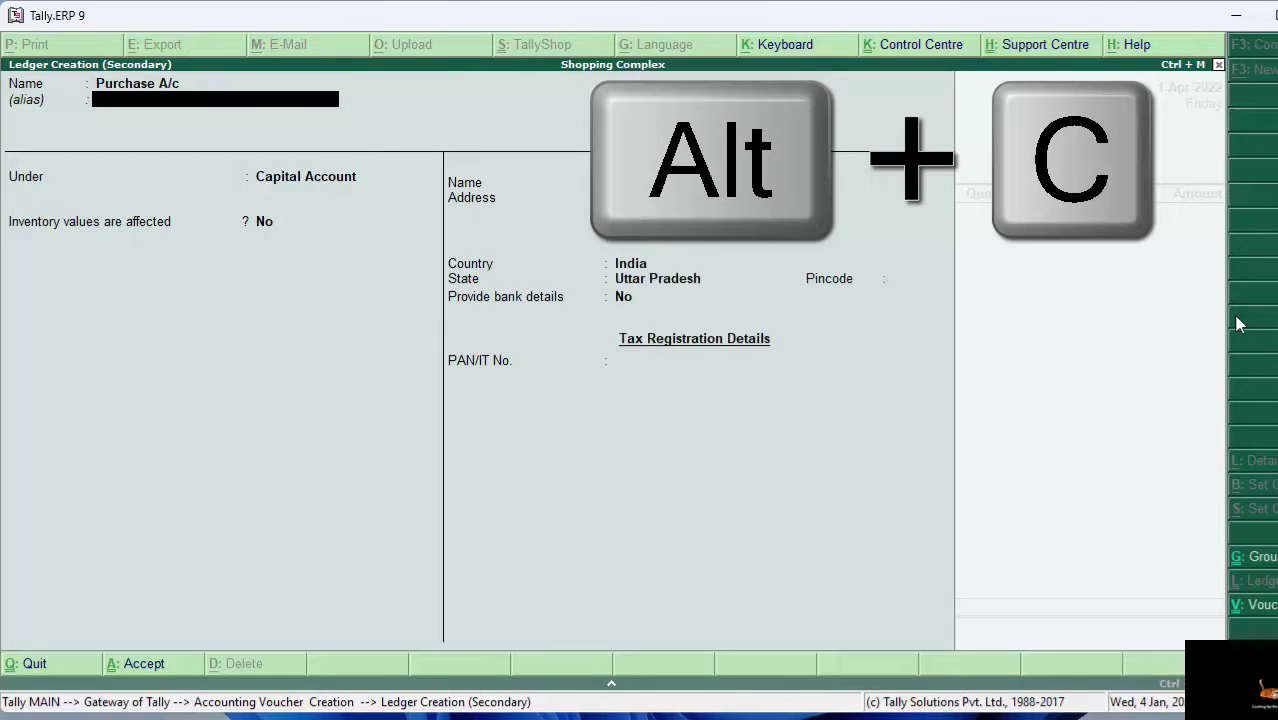
key(Return)
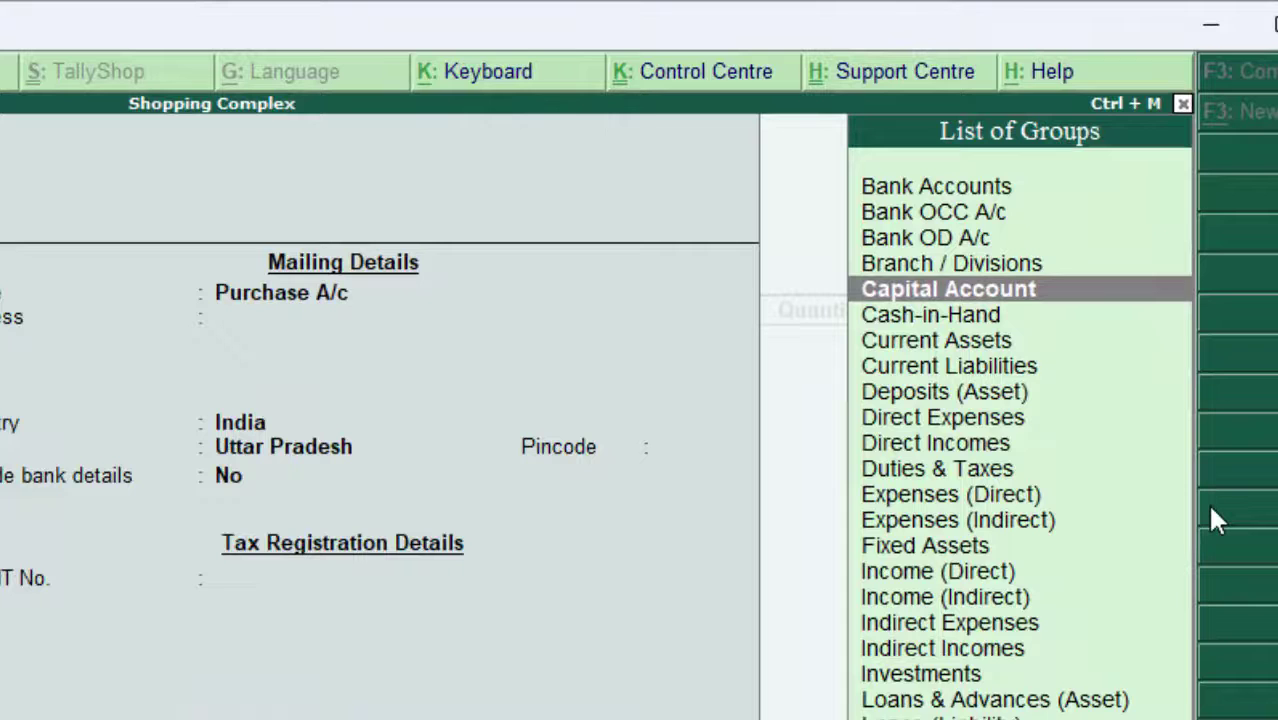
text(p)
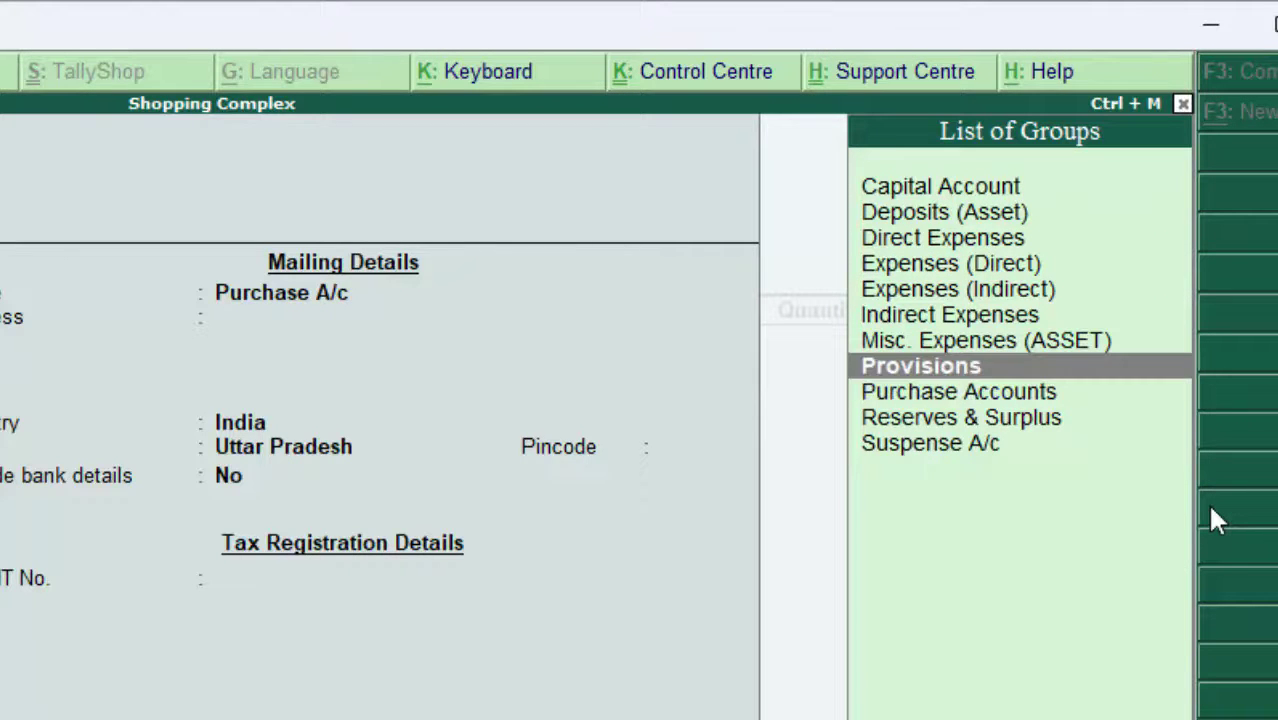
key(Down)
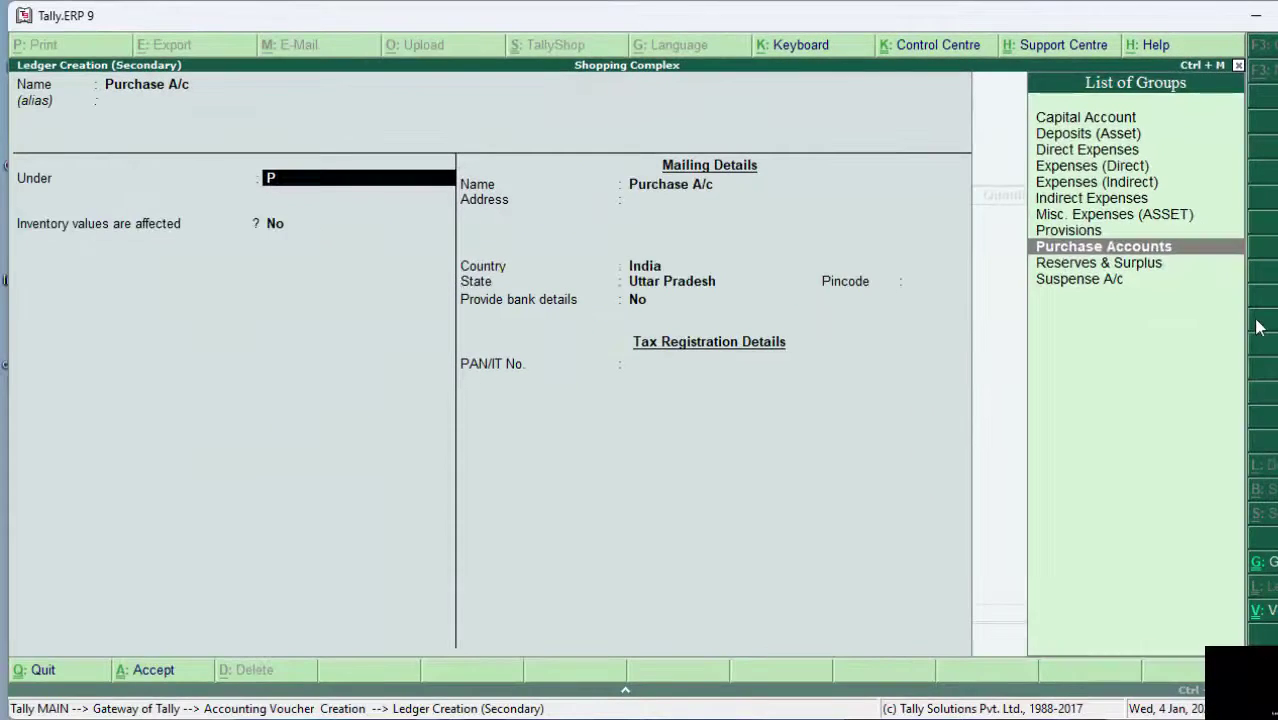
key(Return)
key(Return)
key(Return)
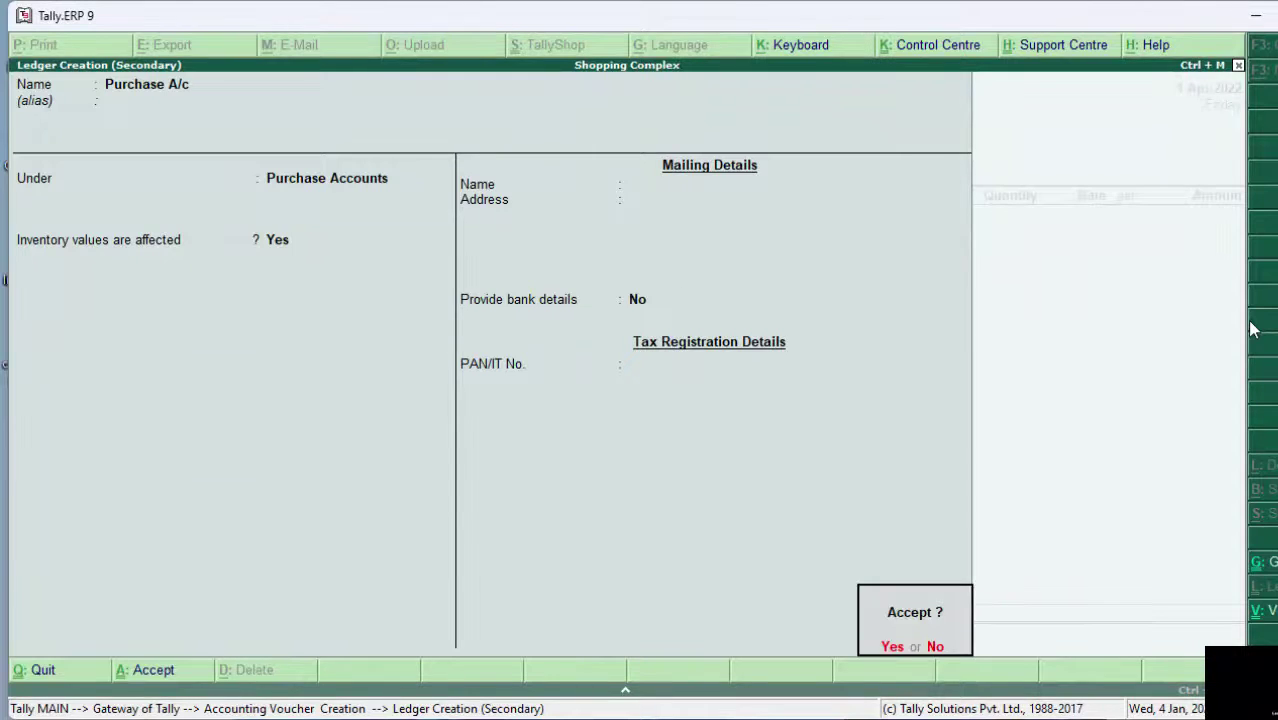
key(Return)
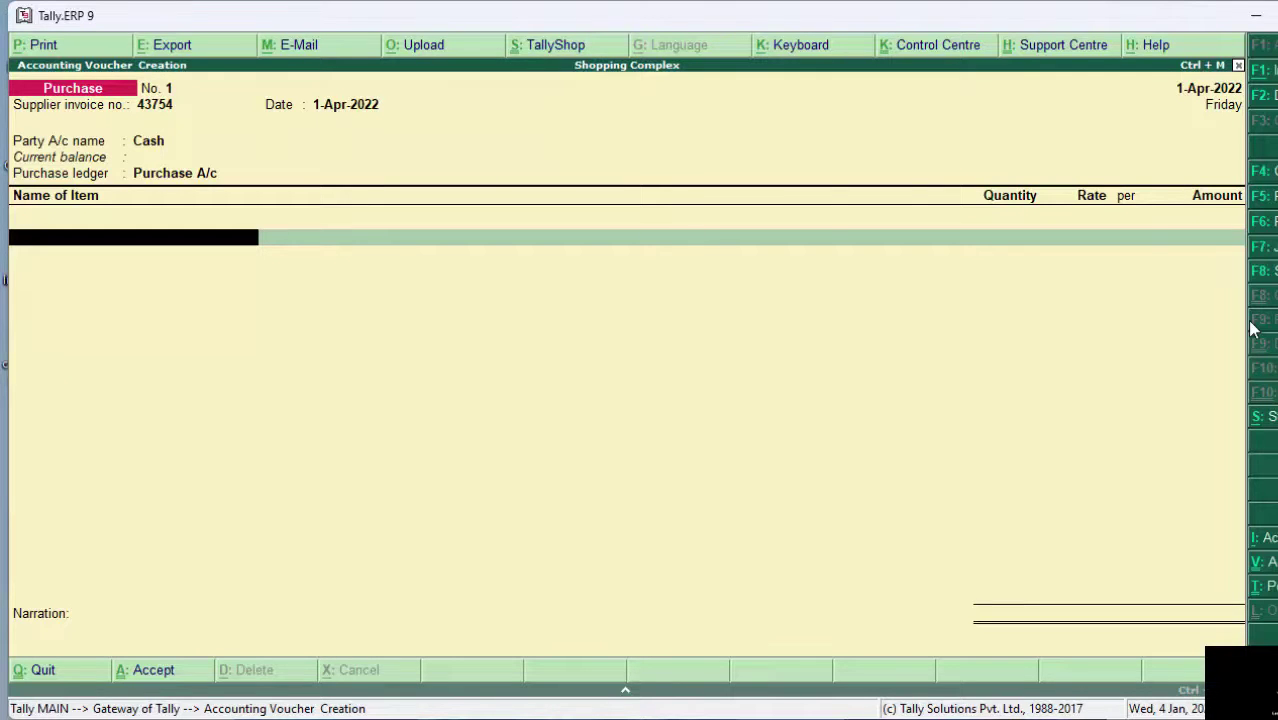
Step: Create stock item Pen under Primary with units Not Applicable as the first item line
key(alt+c)
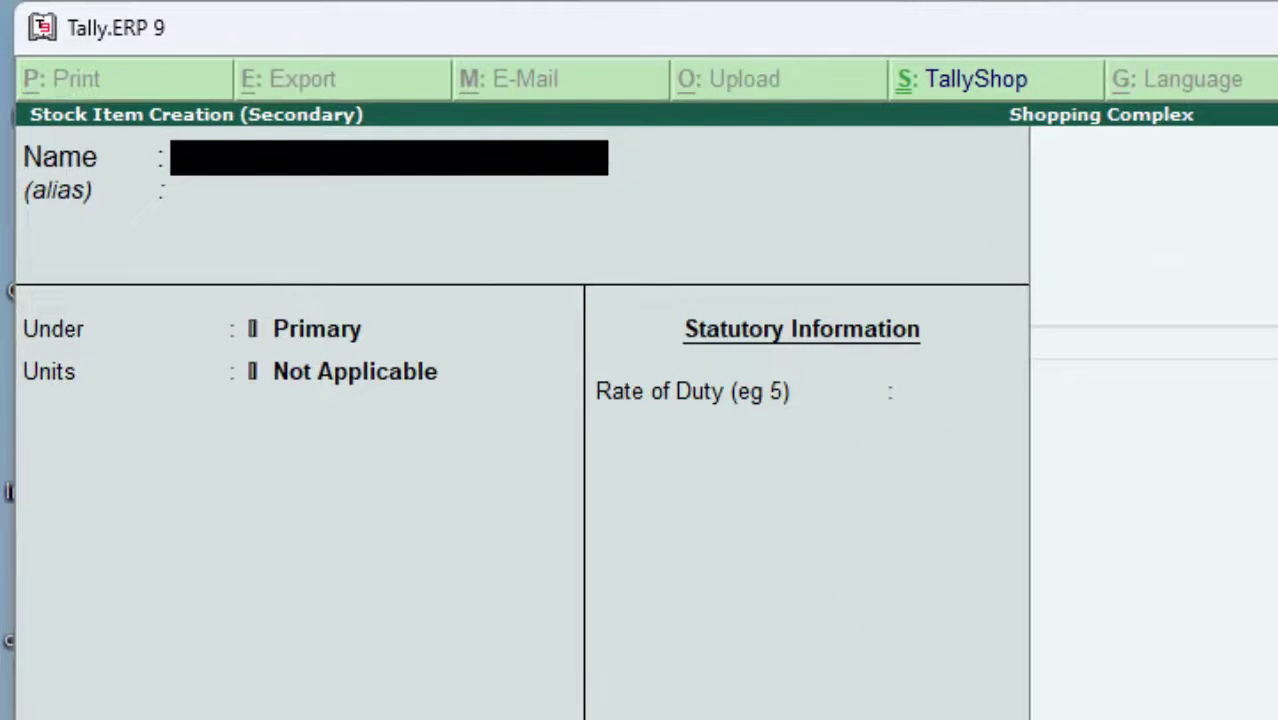
text(Pen)
key(Return)
key(Return)
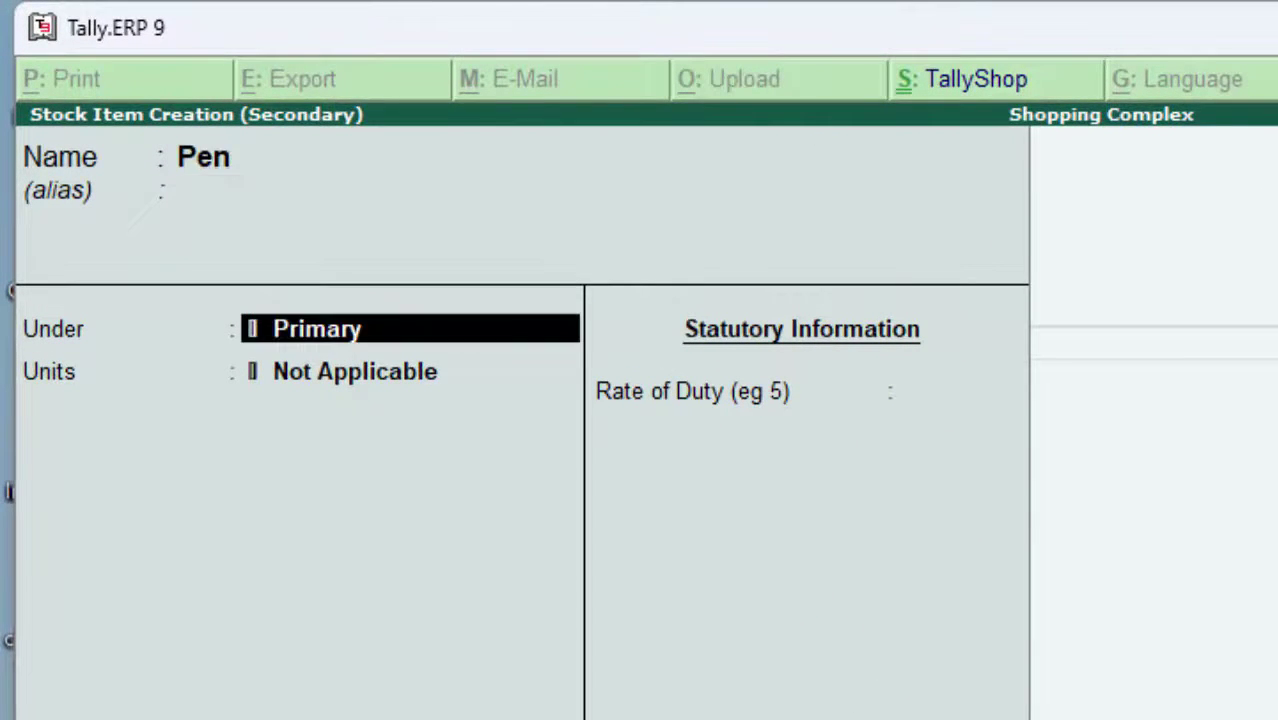
key(Return)
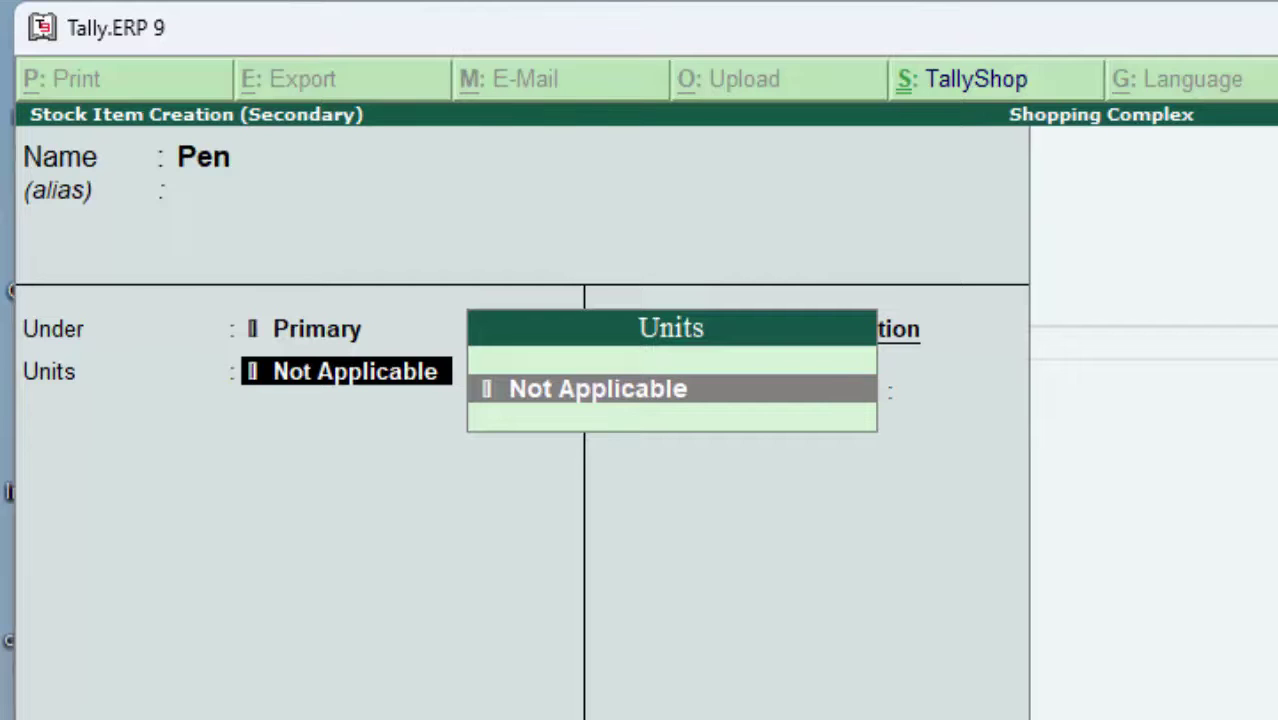
key(Return)
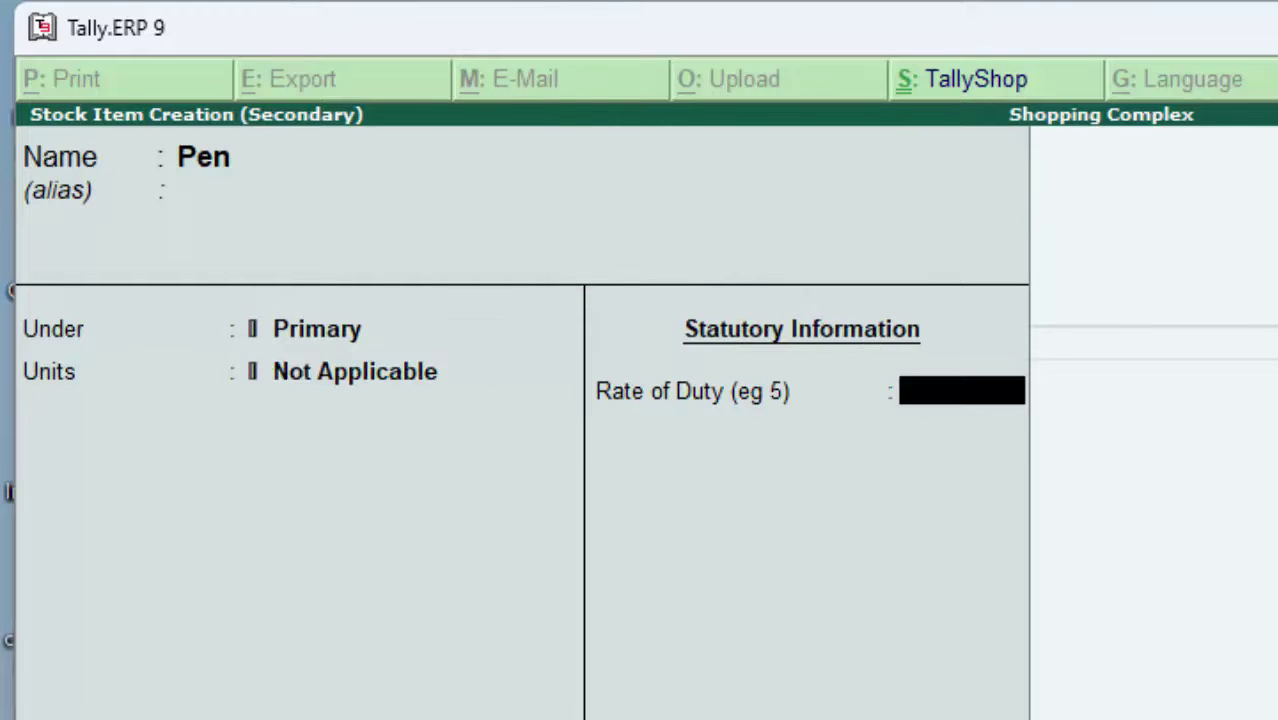
key(Return)
key(Return)
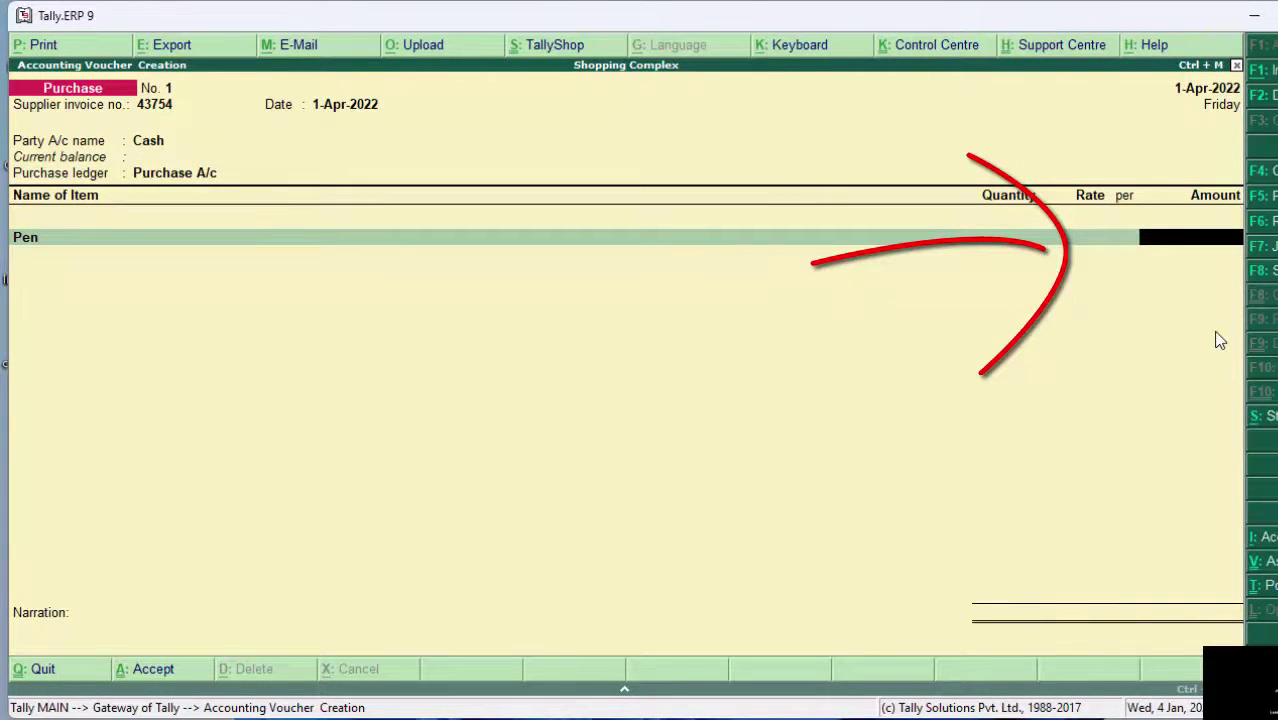
Step: Start a second item line and create a new stock item named Monitor
key(Return)
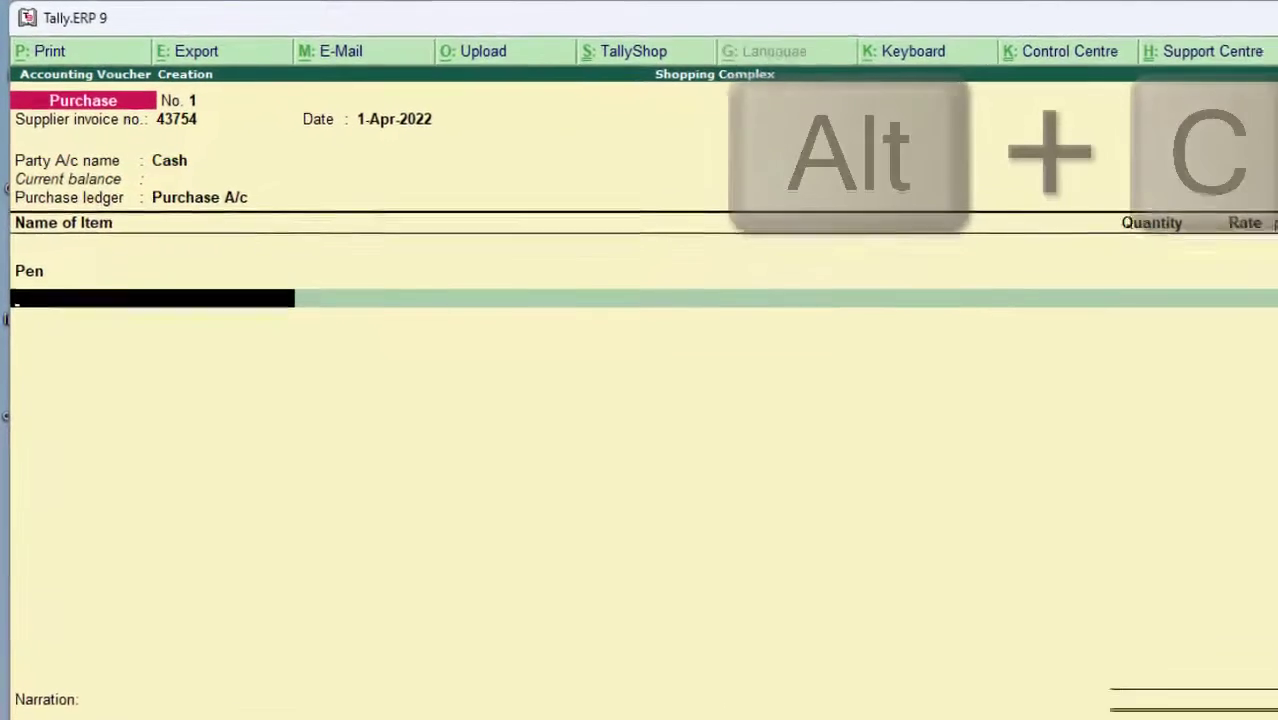
key(alt+c)
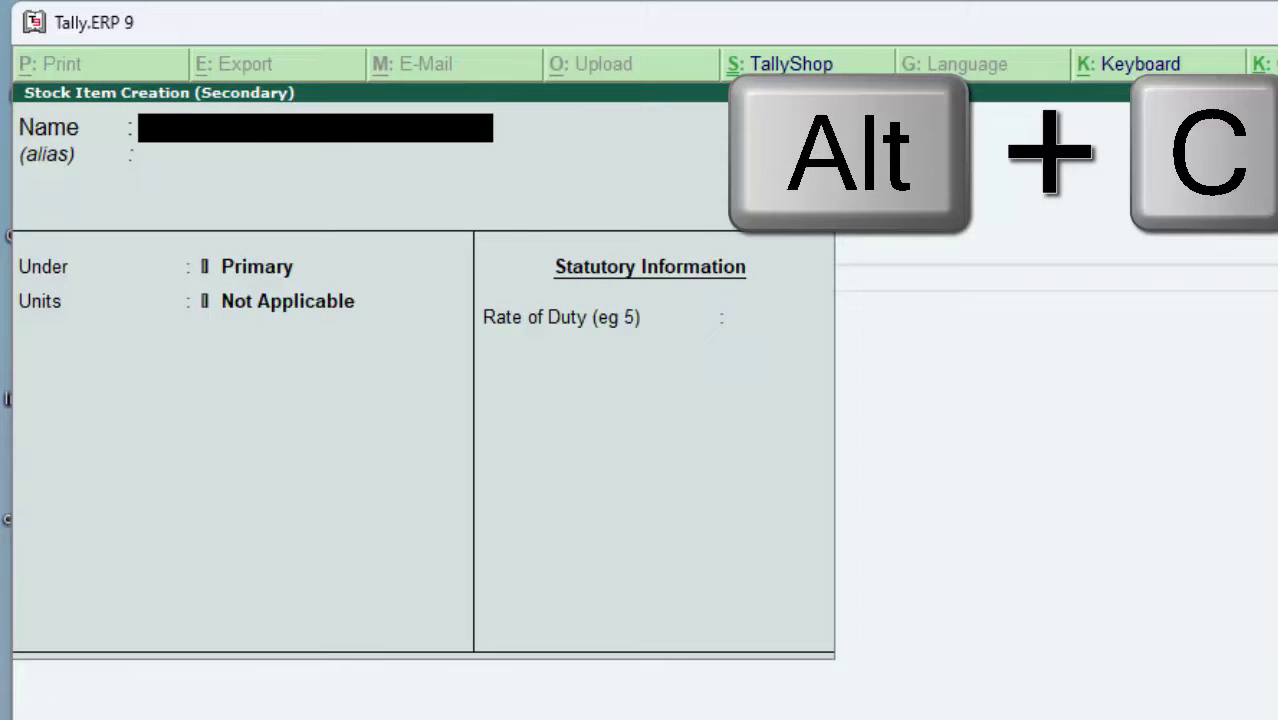
text(M)
text(onitor)
key(Return)
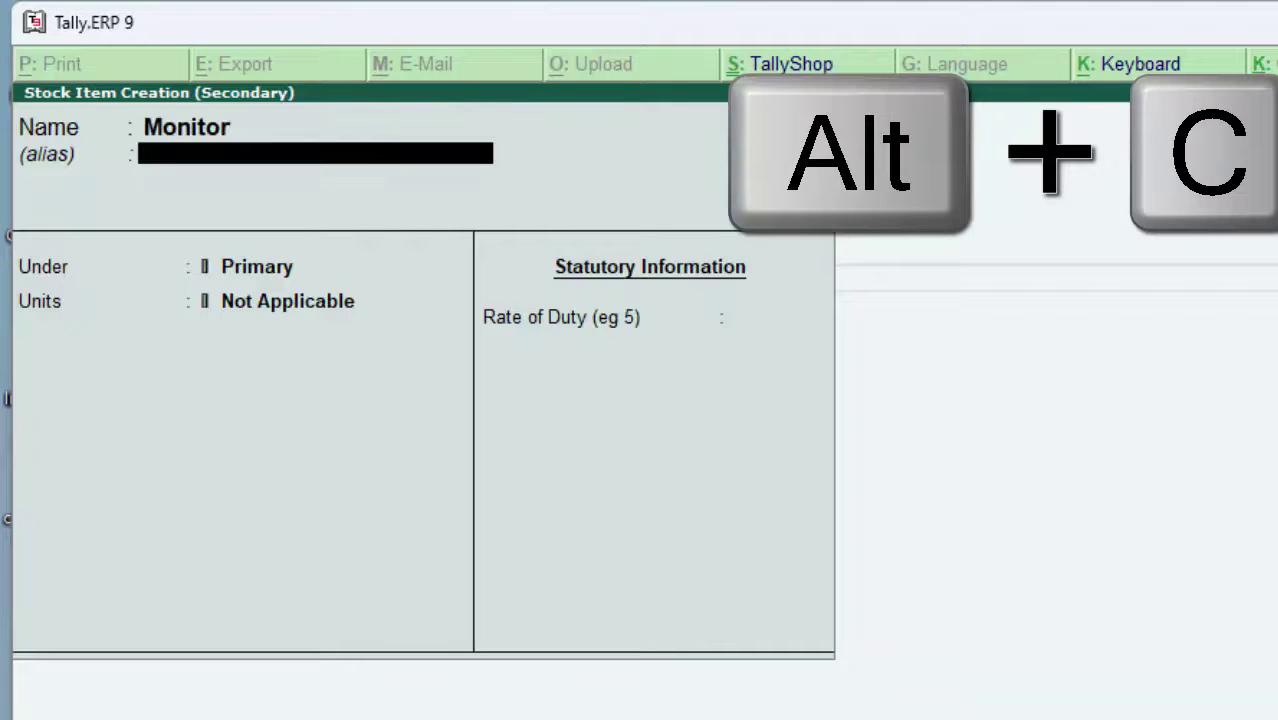
key(Return)
key(Return)
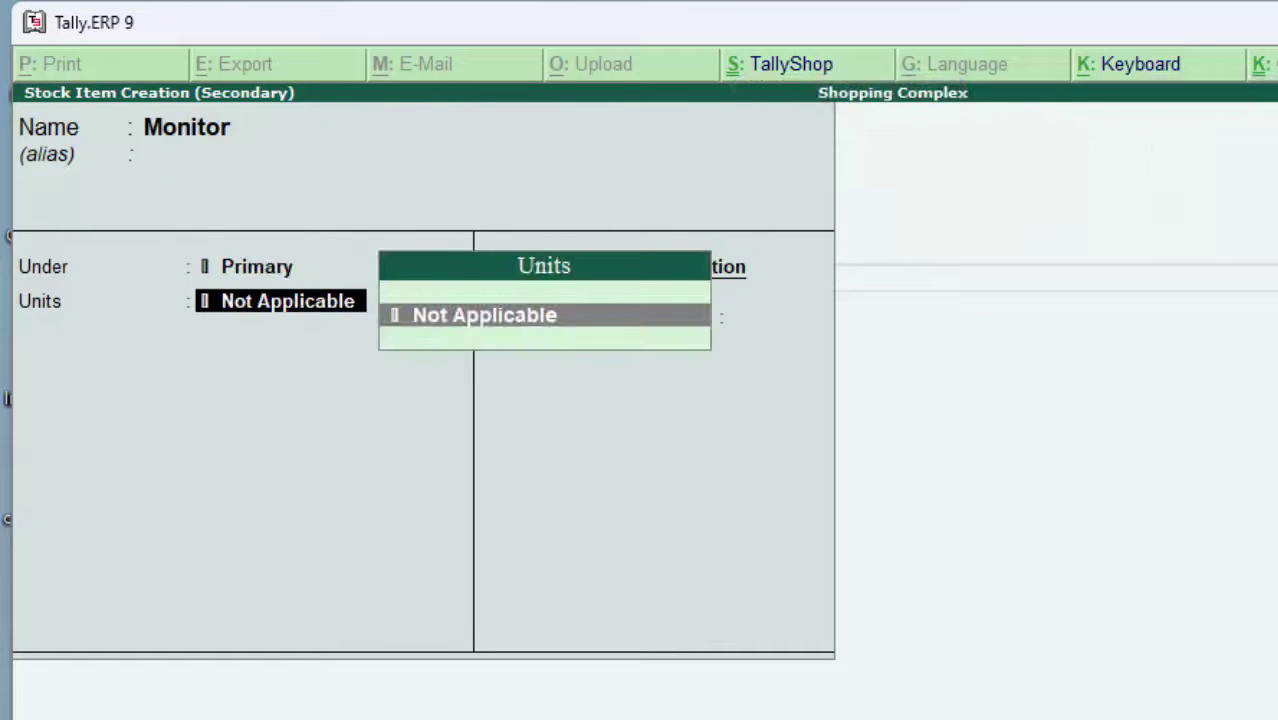
Step: Create a unit of measure 'nos' (Numbers) with zero decimal places
key(alt+c)
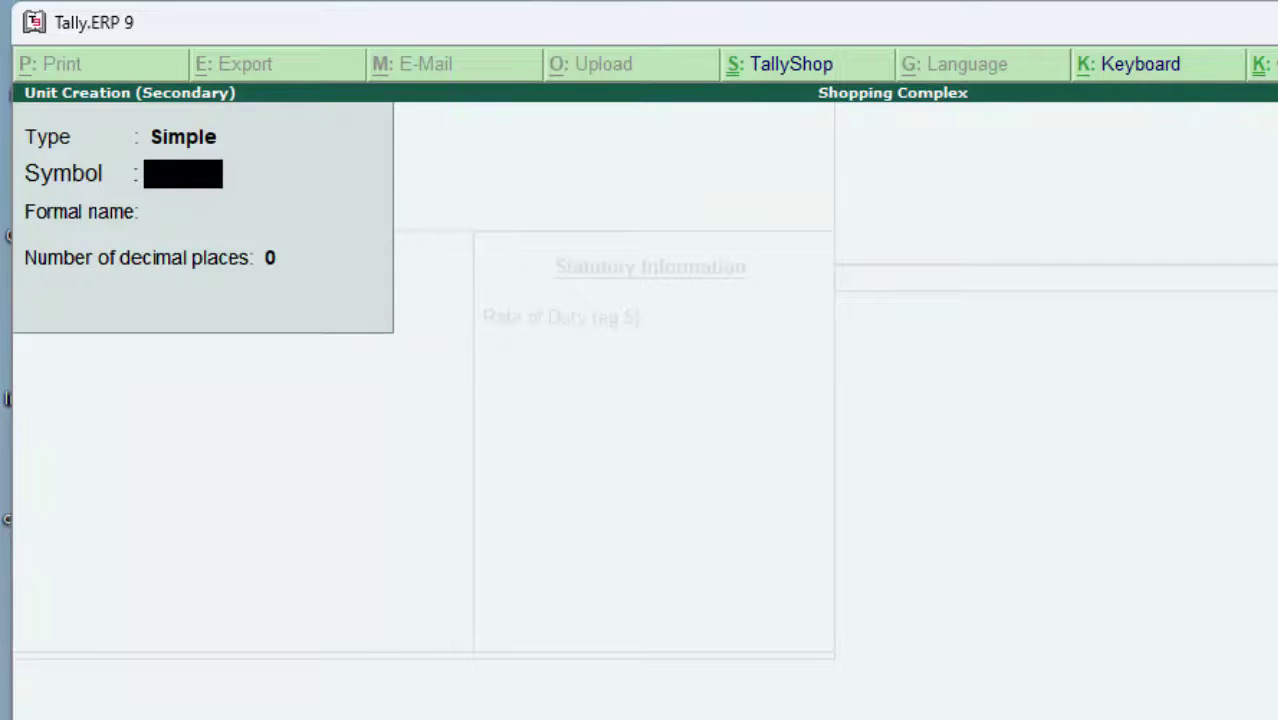
text(nu)
key(BackSpace)
text(os)
key(Return)
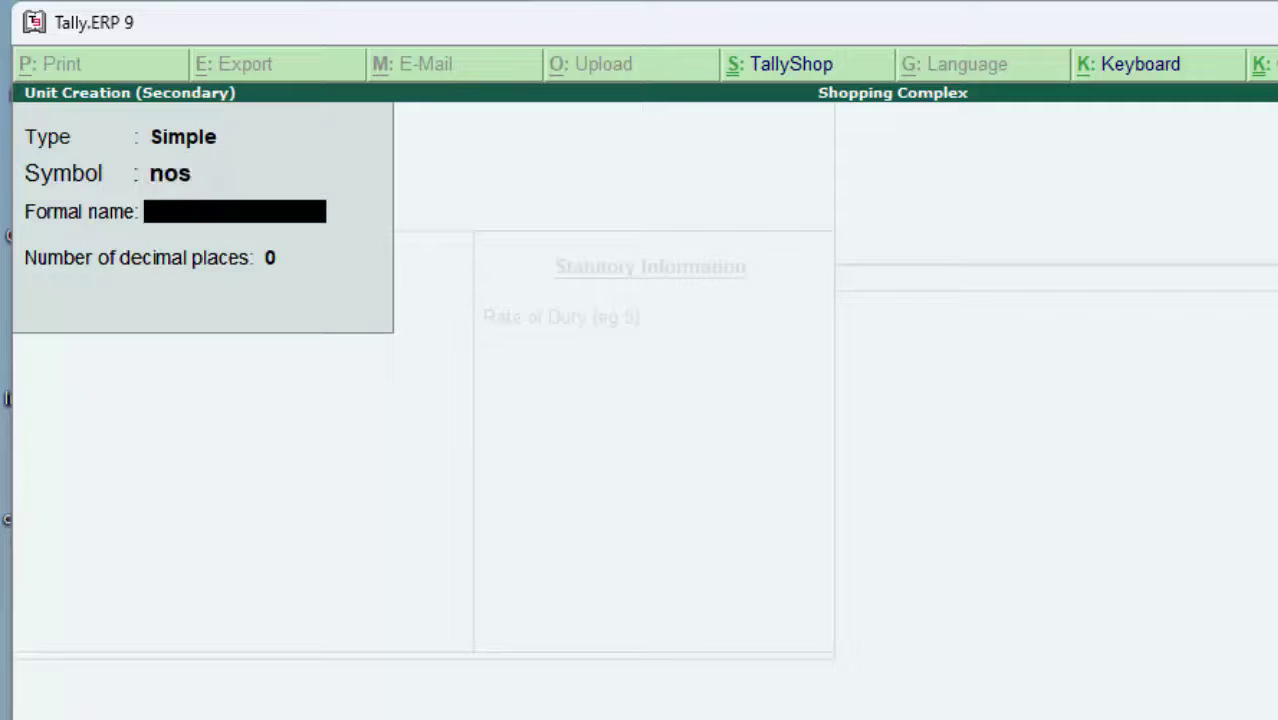
text(Number)
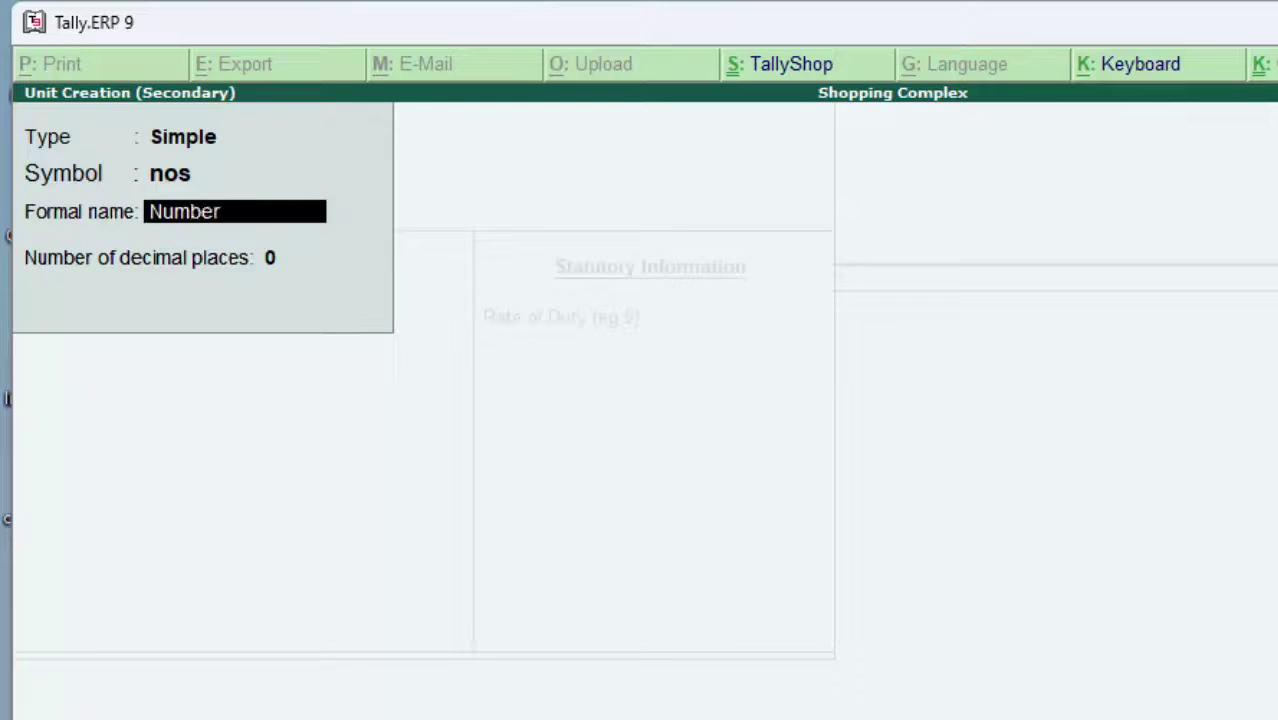
text(s)
key(Return)
key(Return)
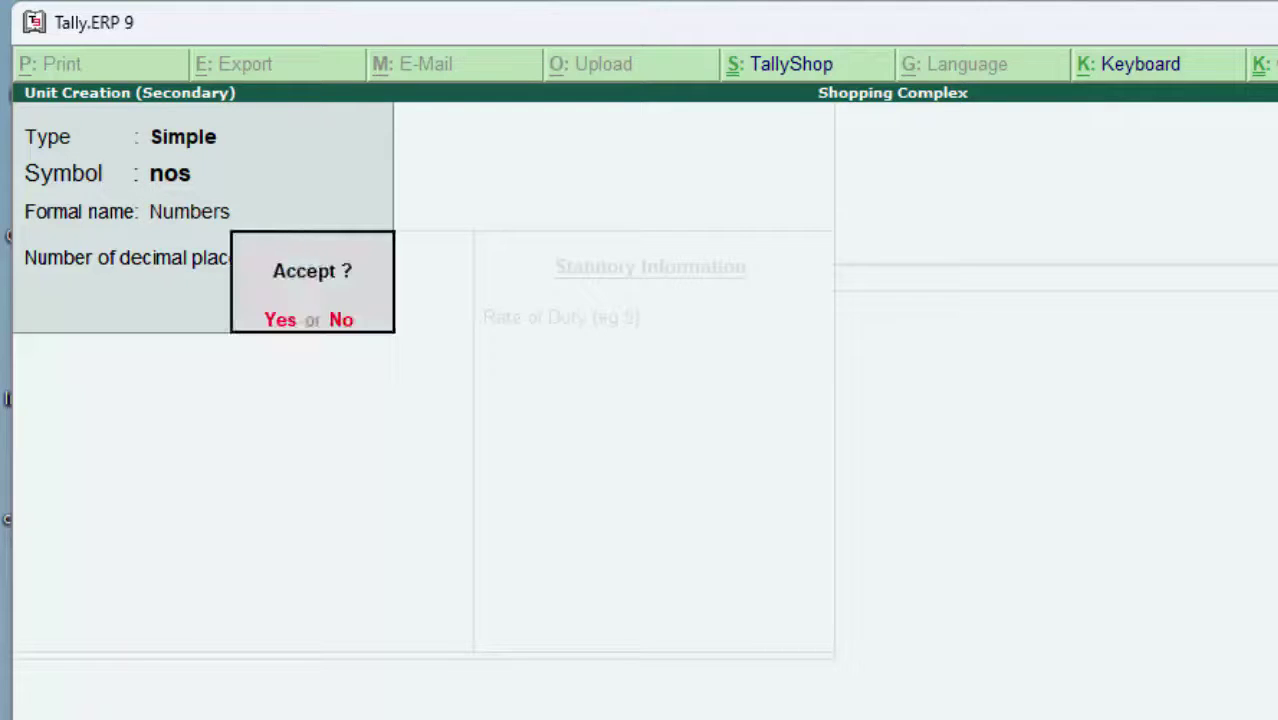
key(Return)
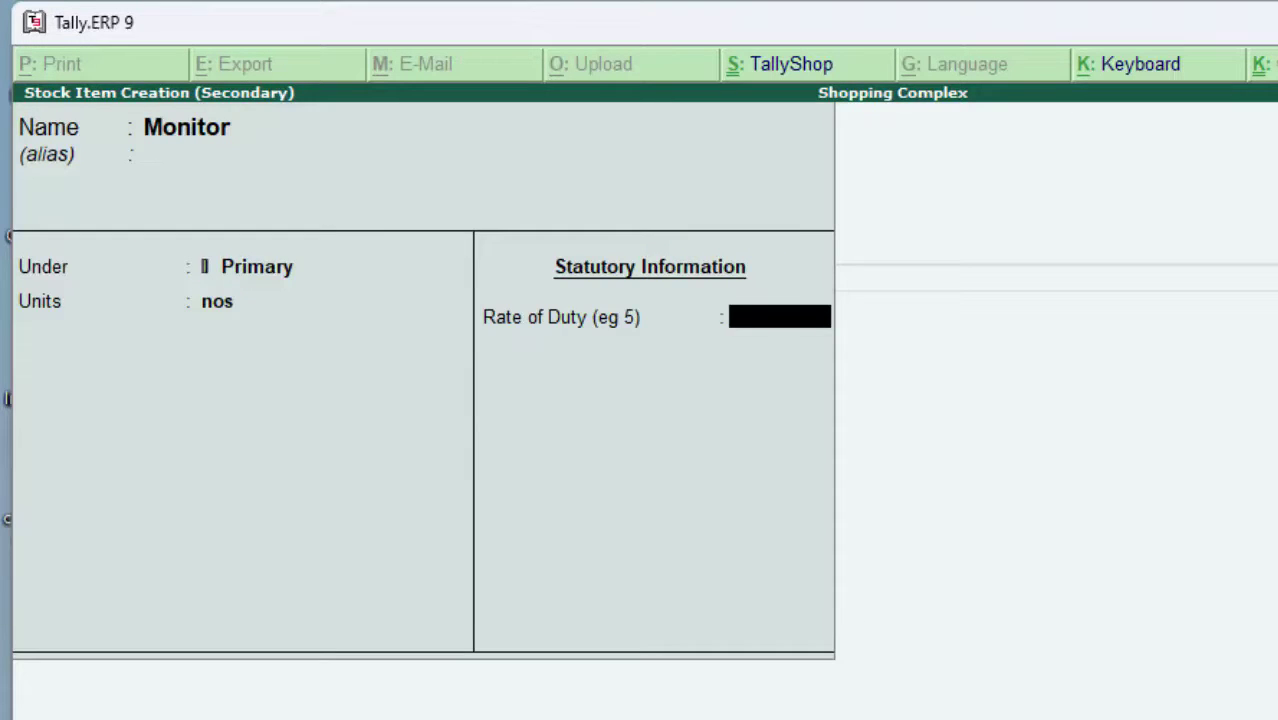
Step: Set Monitor's unit to Not Applicable and accept the item
key(BackSpace)
key(Up)
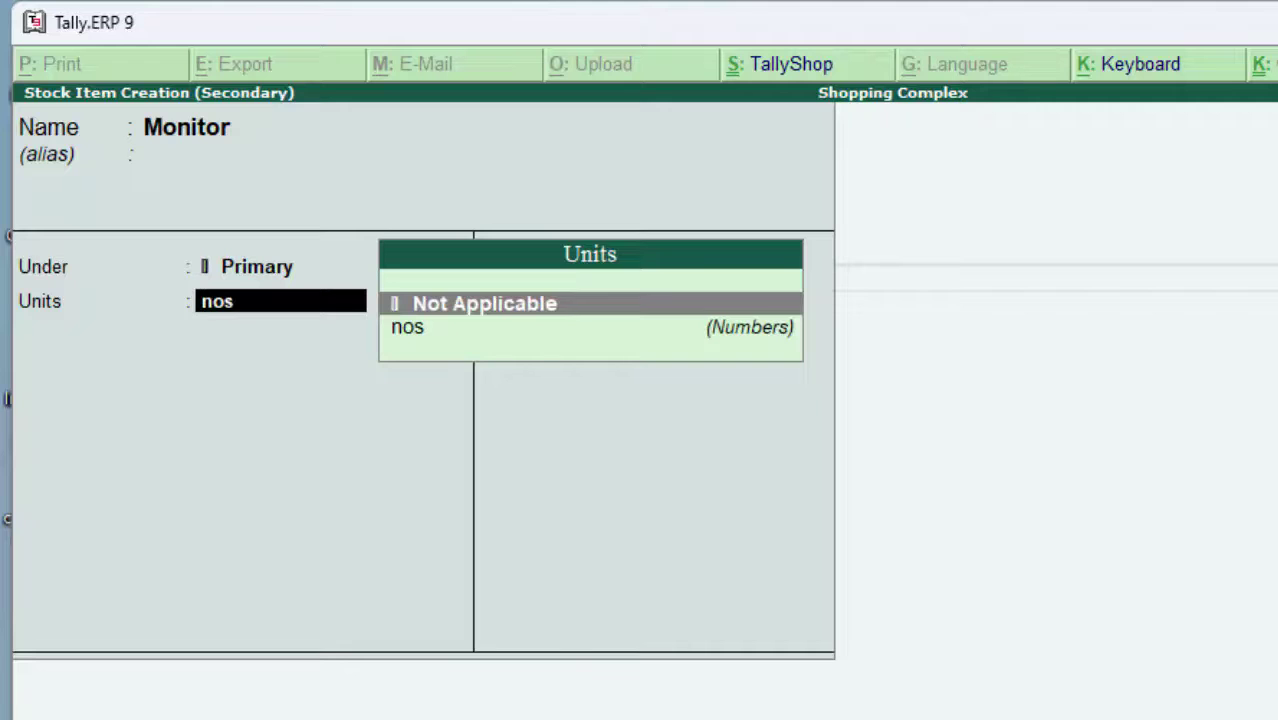
key(Return)
key(Return)
key(Return)
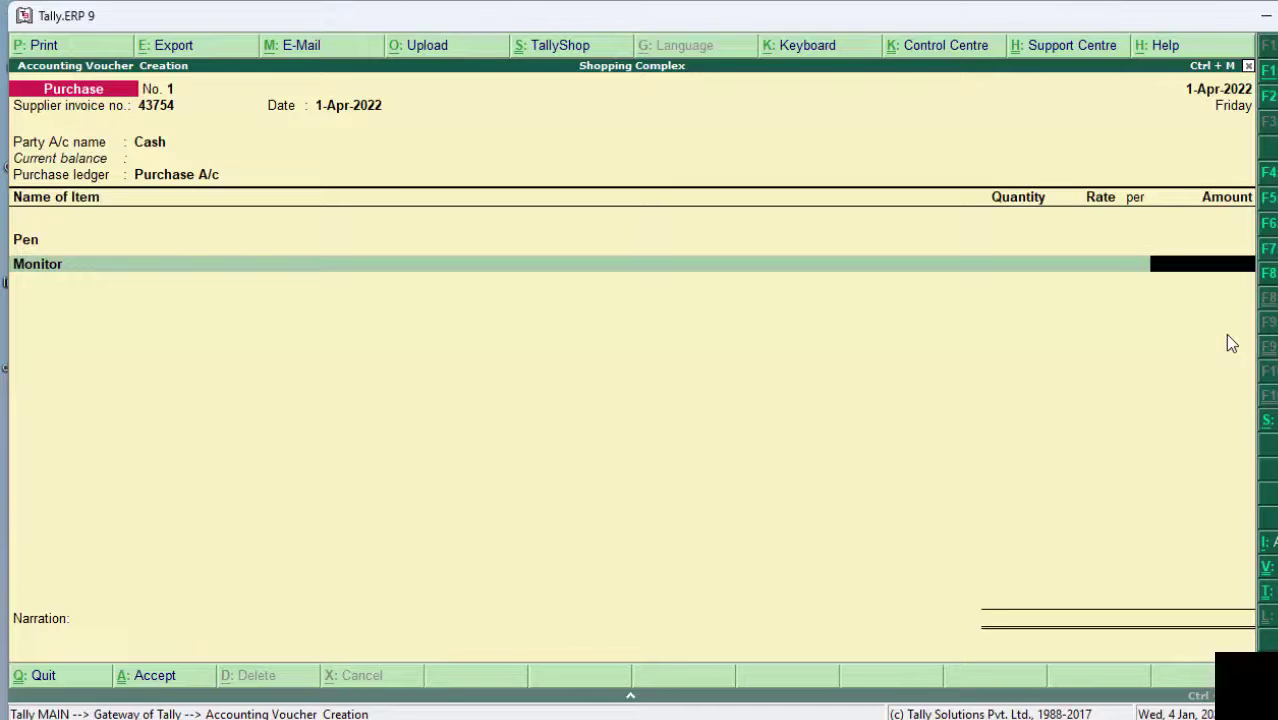
Step: Quit the unfinished voucher and open Stock Item alteration under Inventory Info
key(Escape)
key(y)
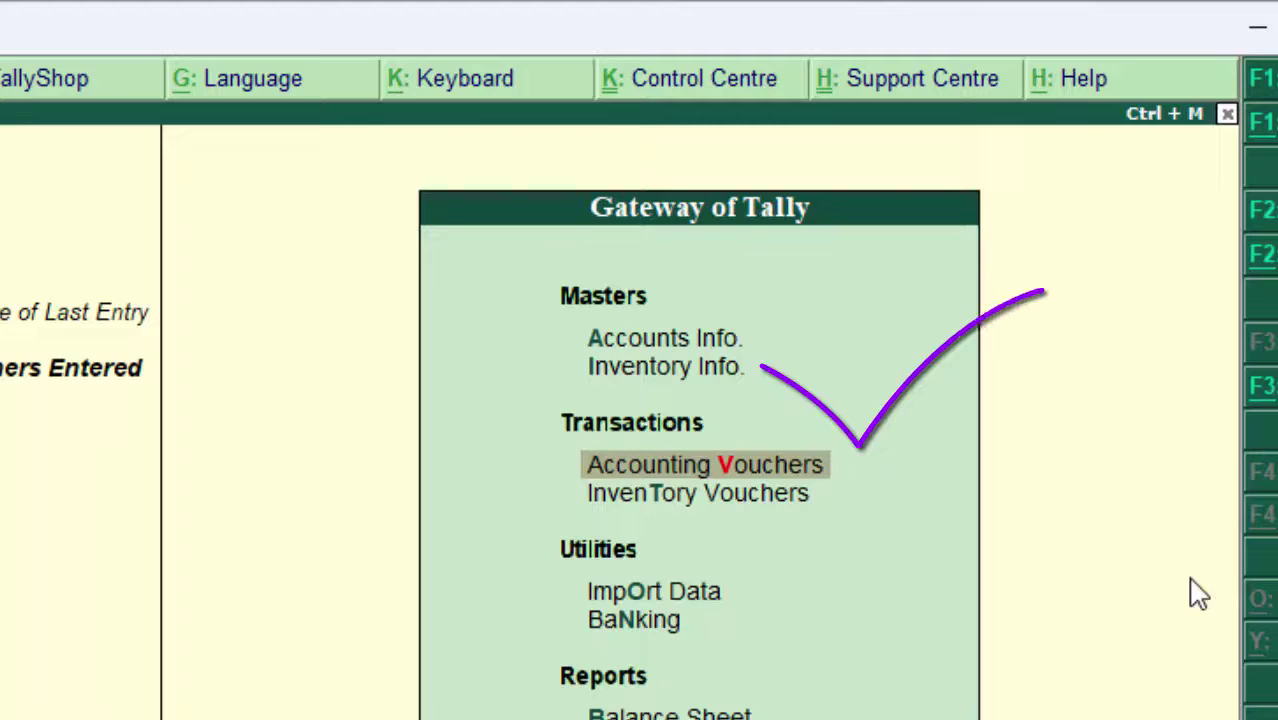
key(Up)
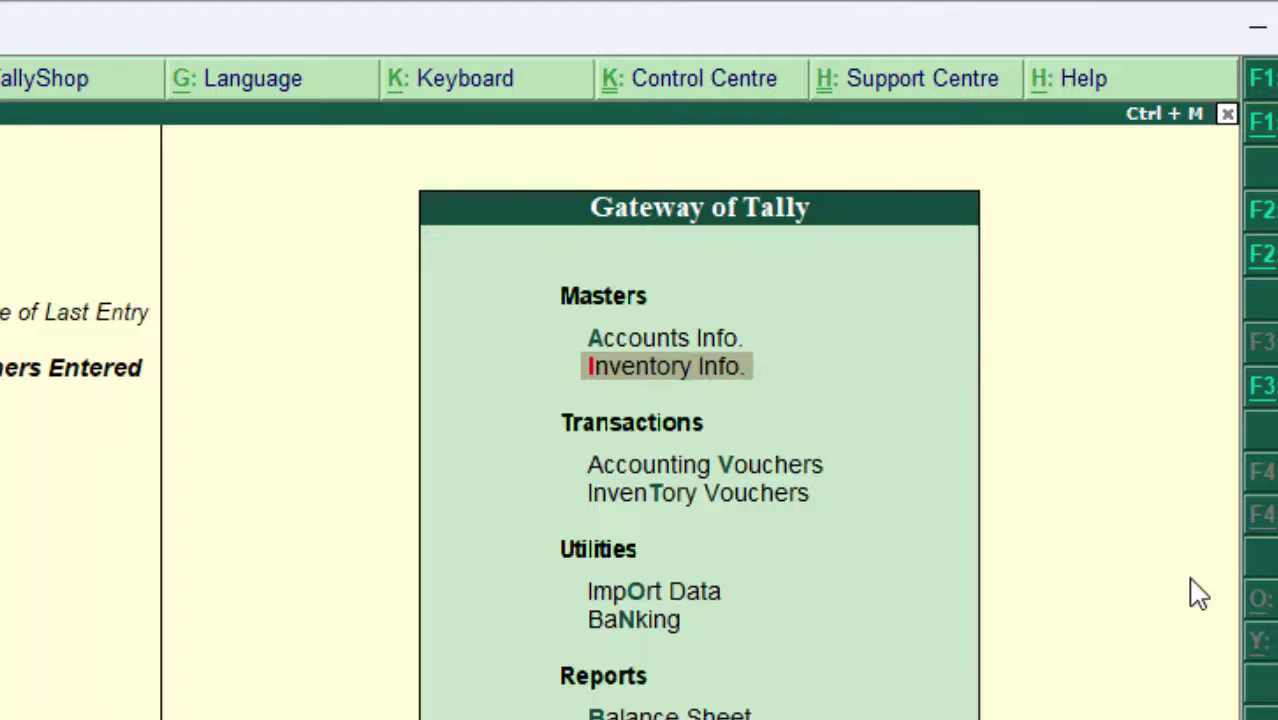
key(Return)
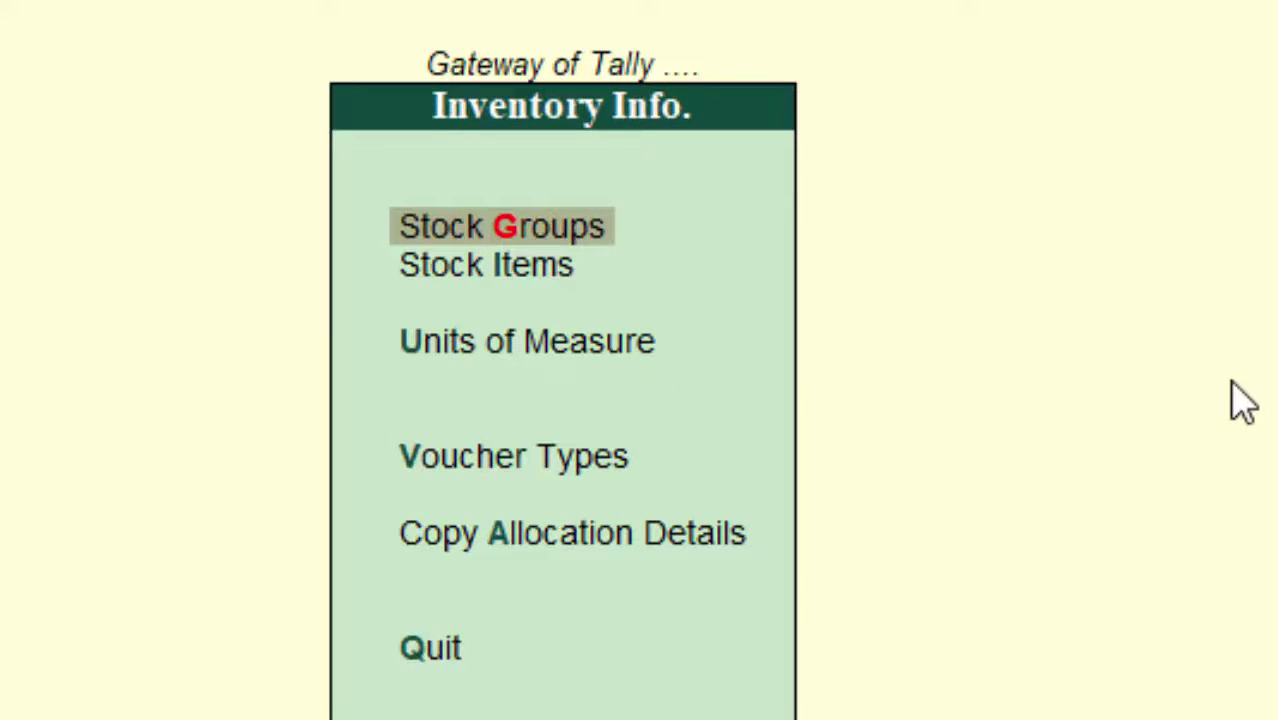
key(Down)
key(Return)
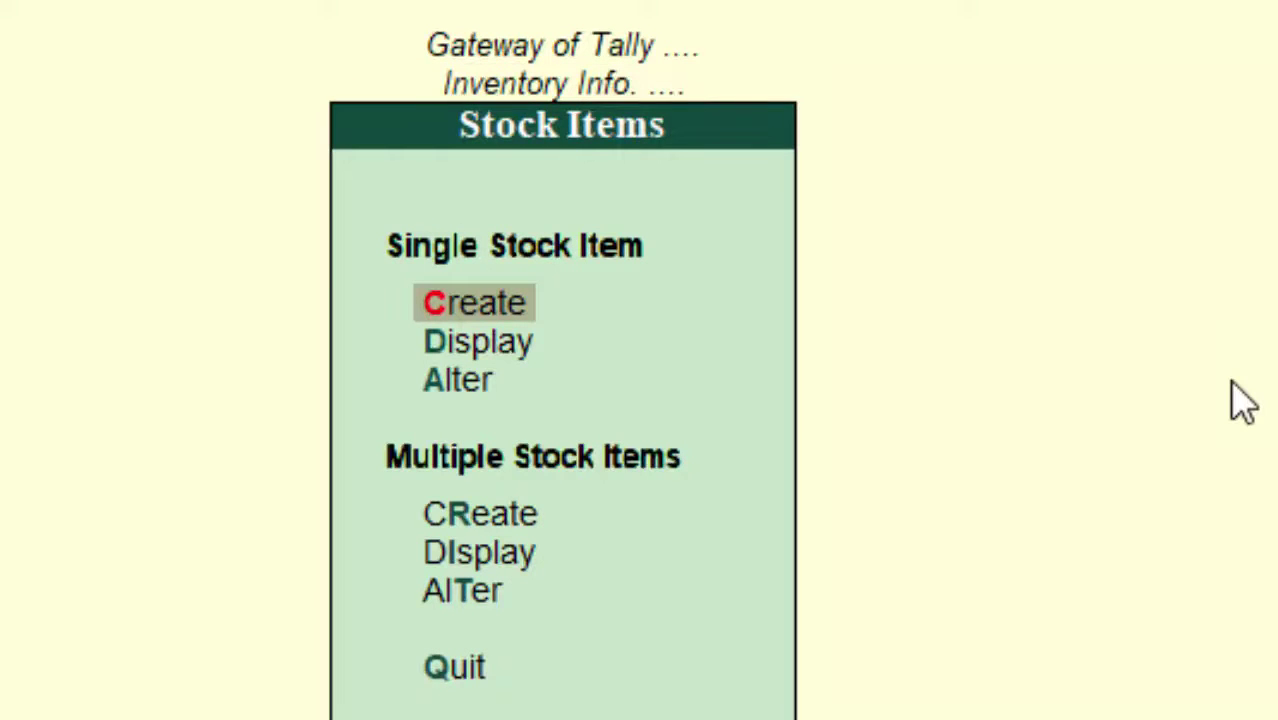
key(Down)
key(Down)
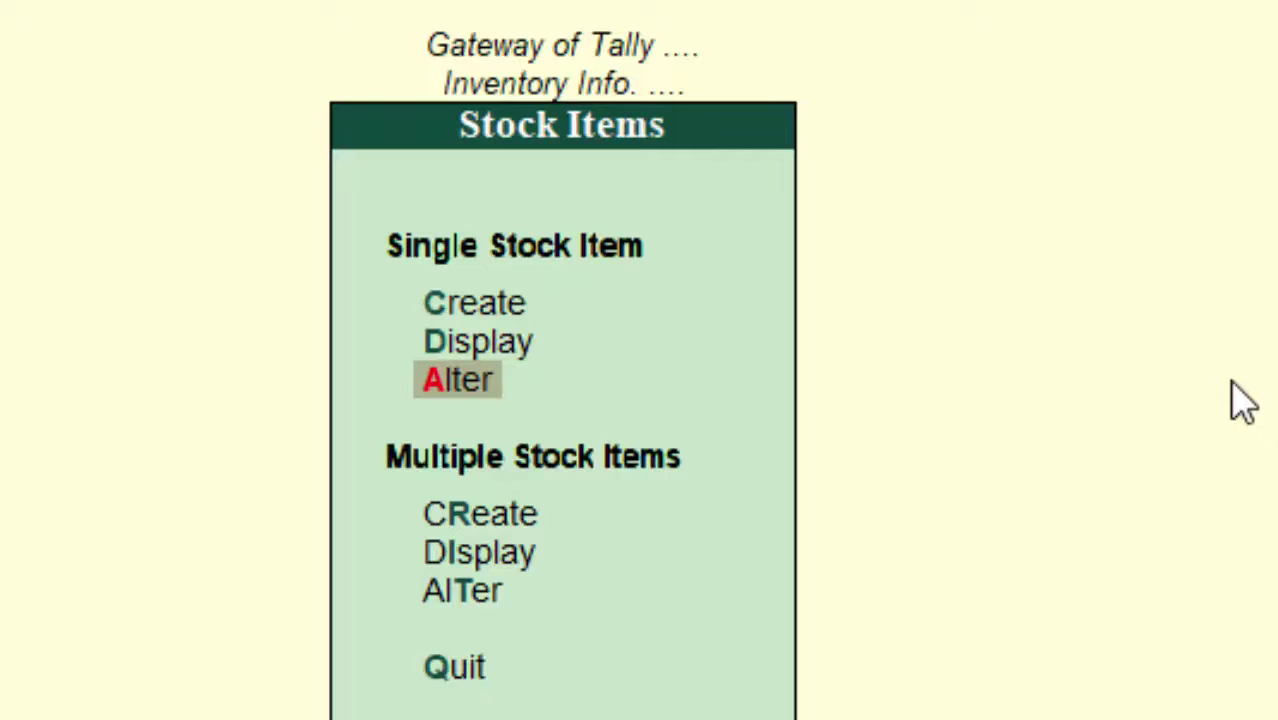
key(Return)
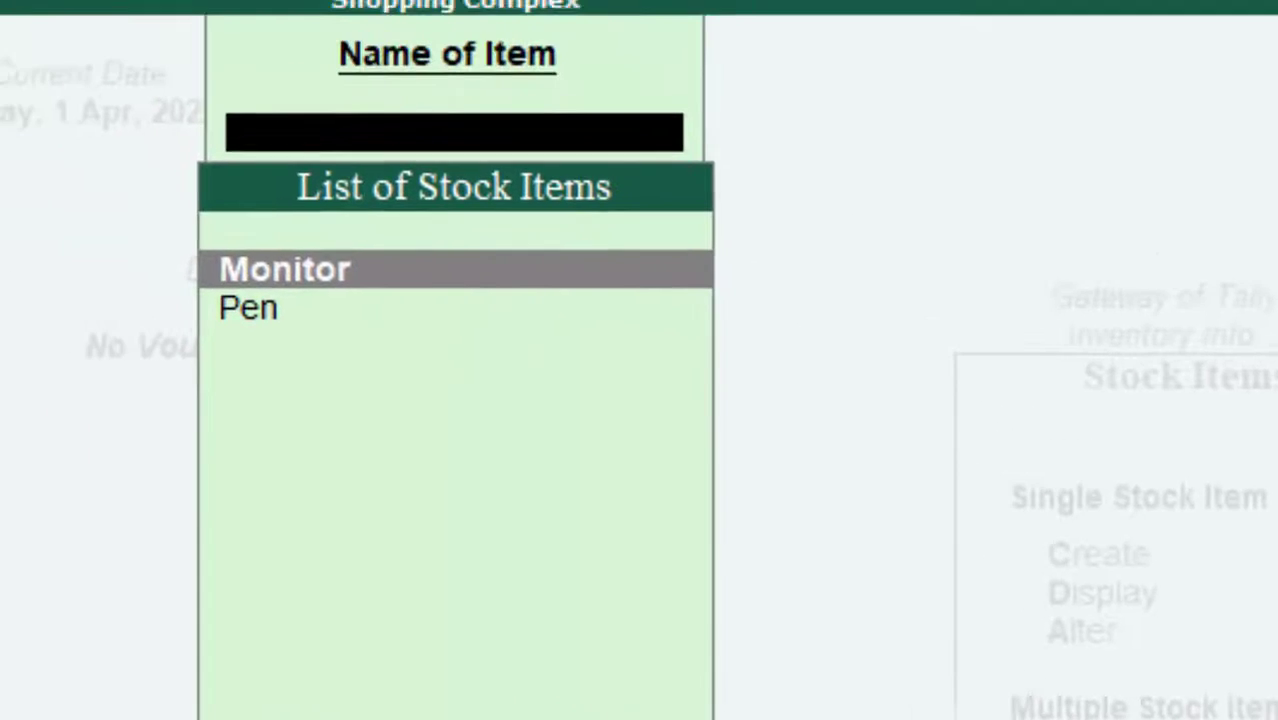
Step: Change Monitor's unit to nos and return to the Gateway of Tally
key(Return)
key(Return)
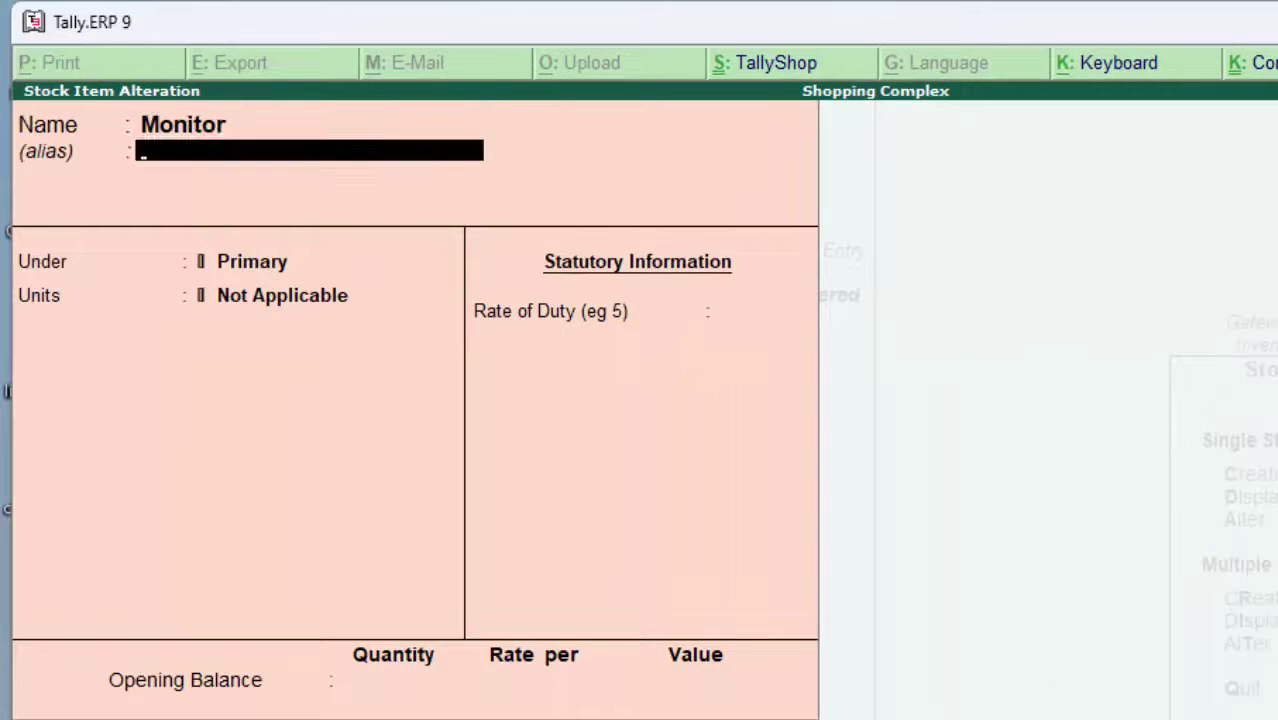
key(Return)
key(Return)
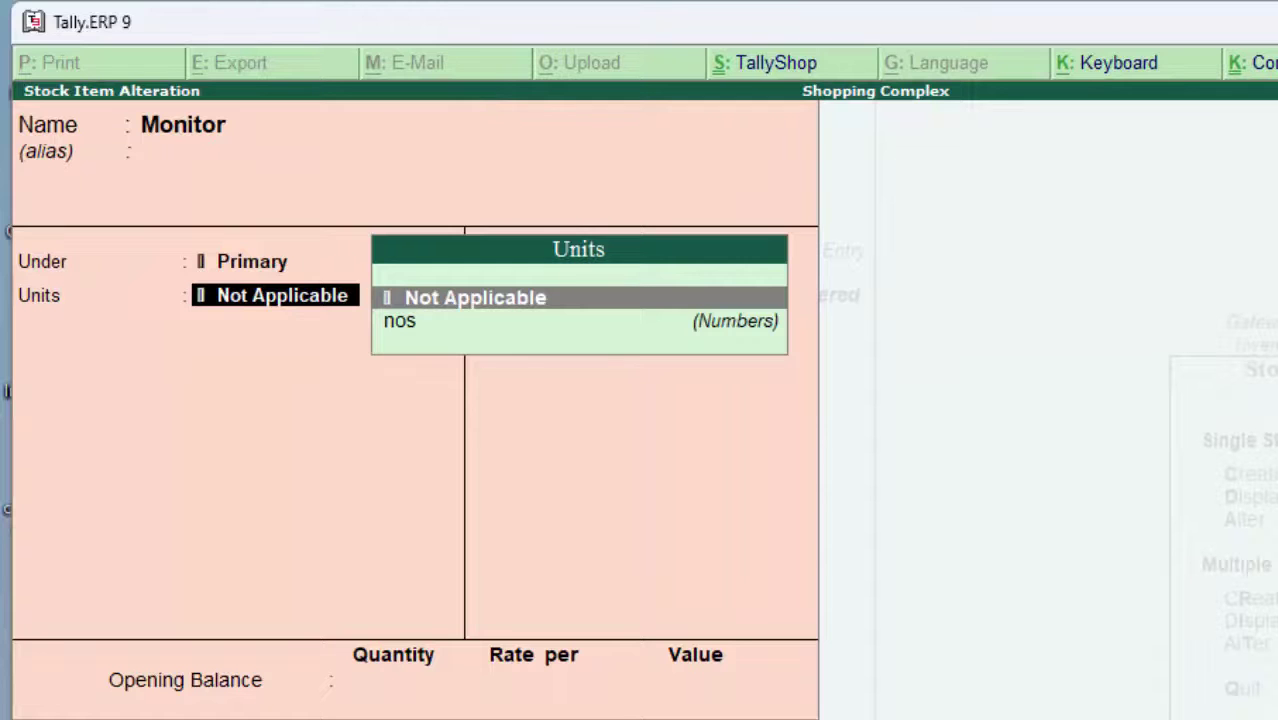
key(Down)
key(Return)
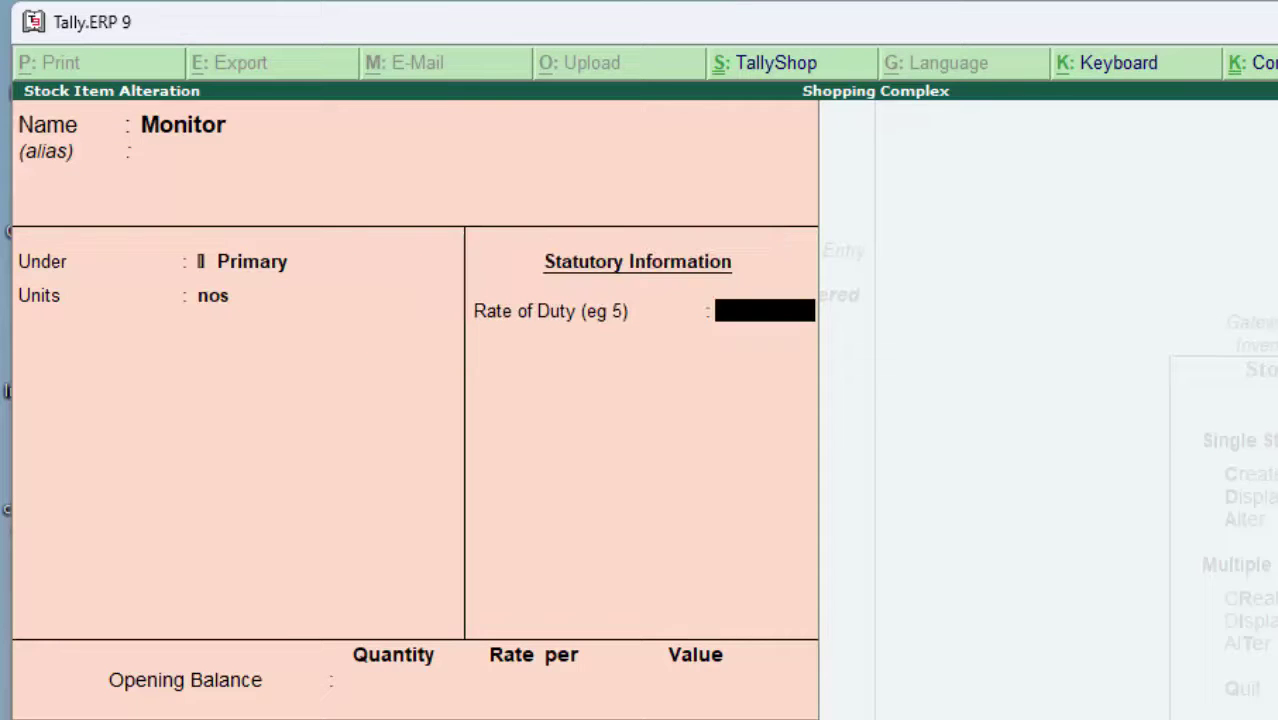
key(Return)
key(Return)
key(Return)
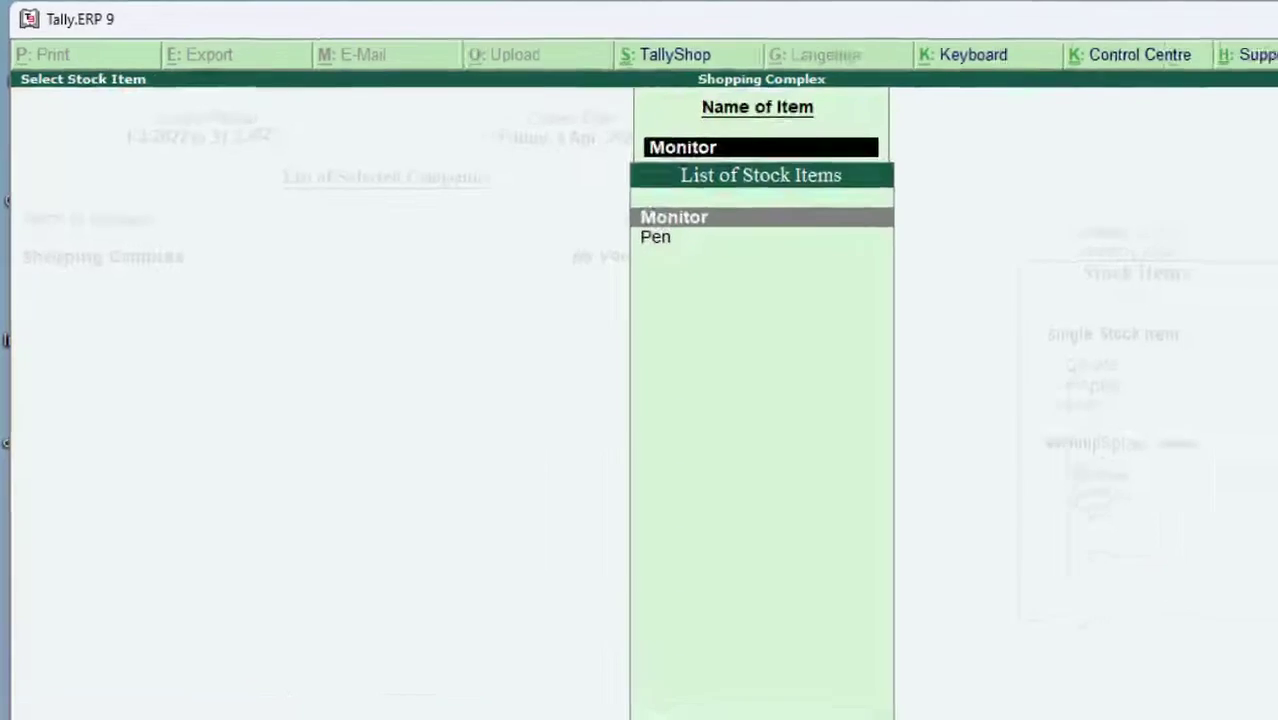
key(Escape)
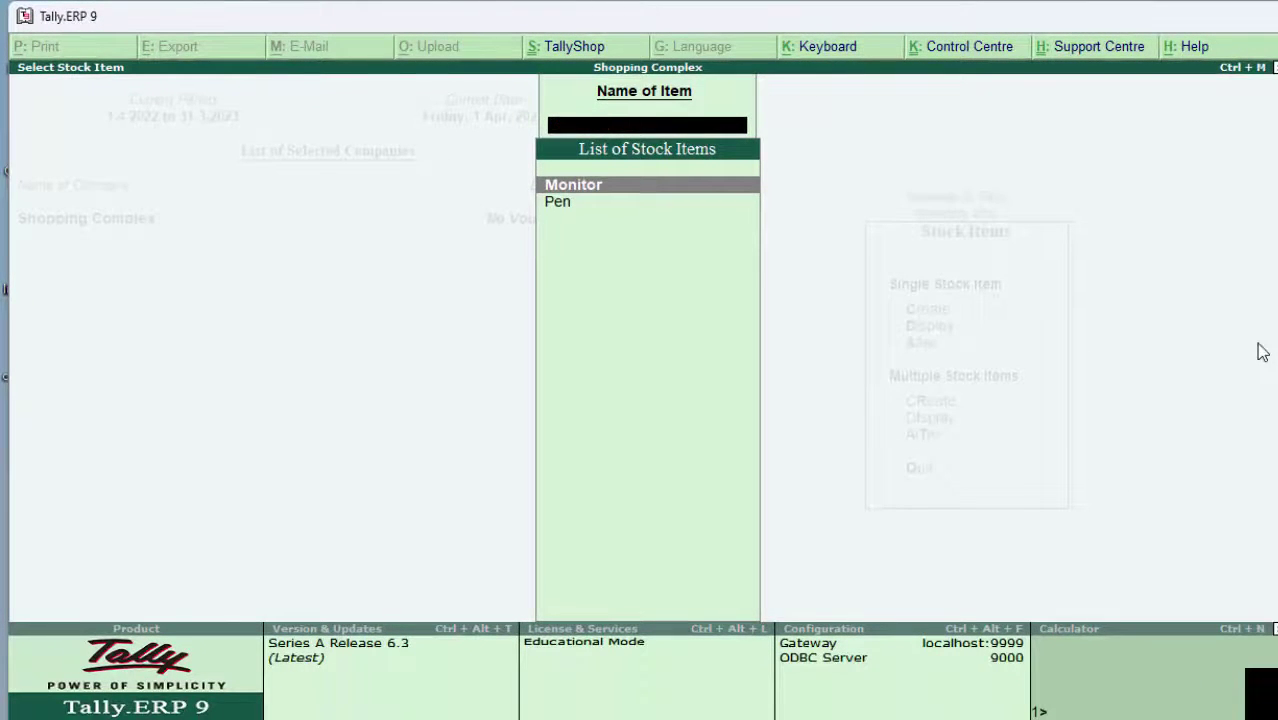
key(Escape)
key(Escape)
key(Escape)
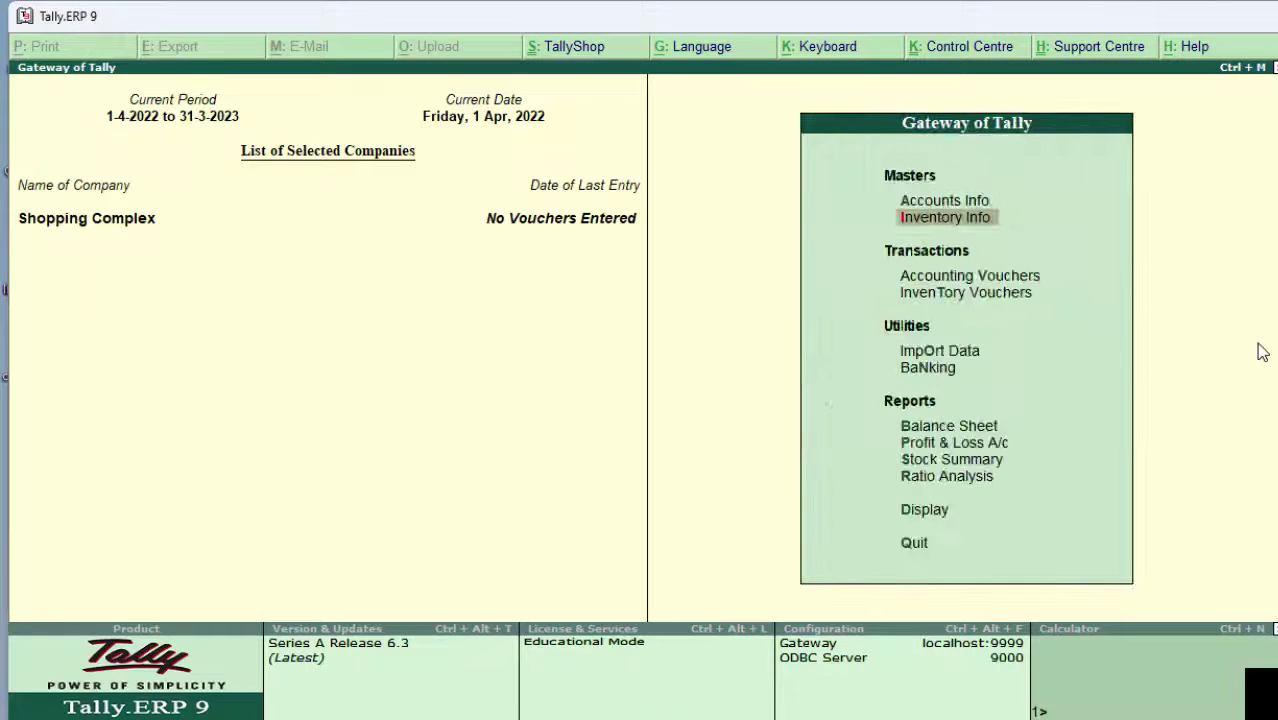
Step: Start a Purchase voucher for invoice 6564, dated 1-Apr-2022, with Cash party and Purchase A/c
key(v)
key(F9)
text(6564)
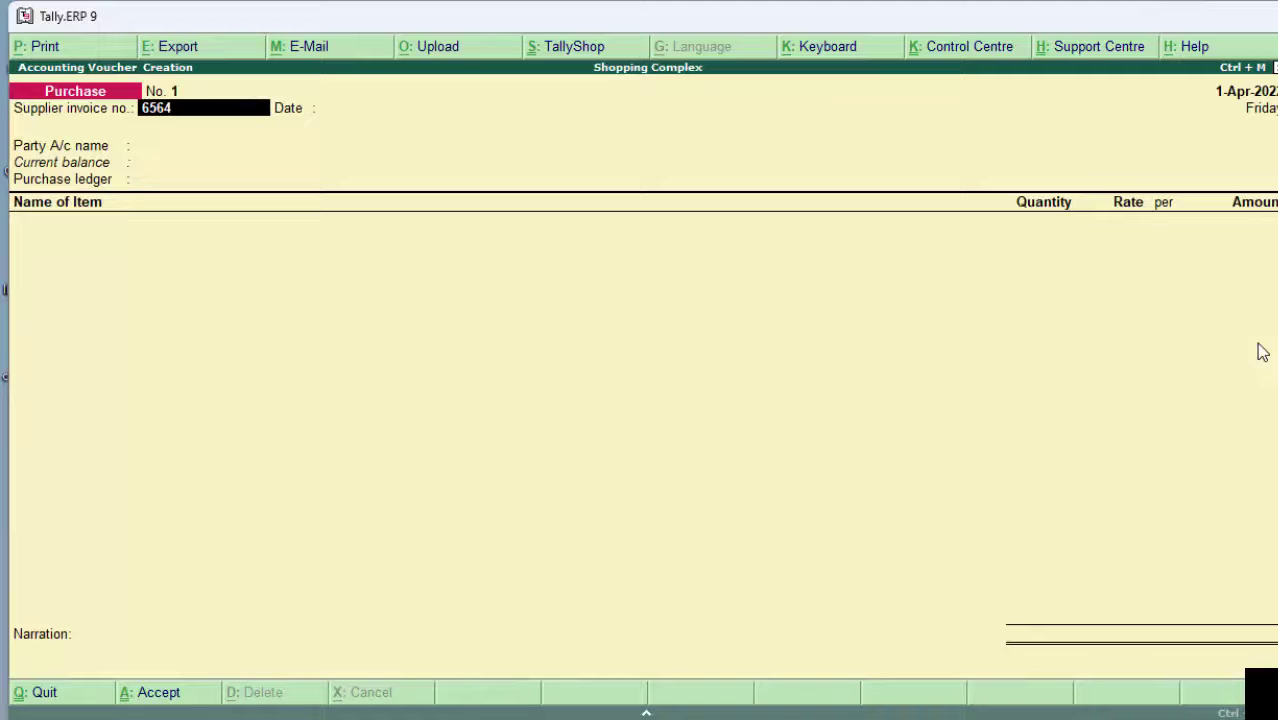
key(Return)
key(Return)
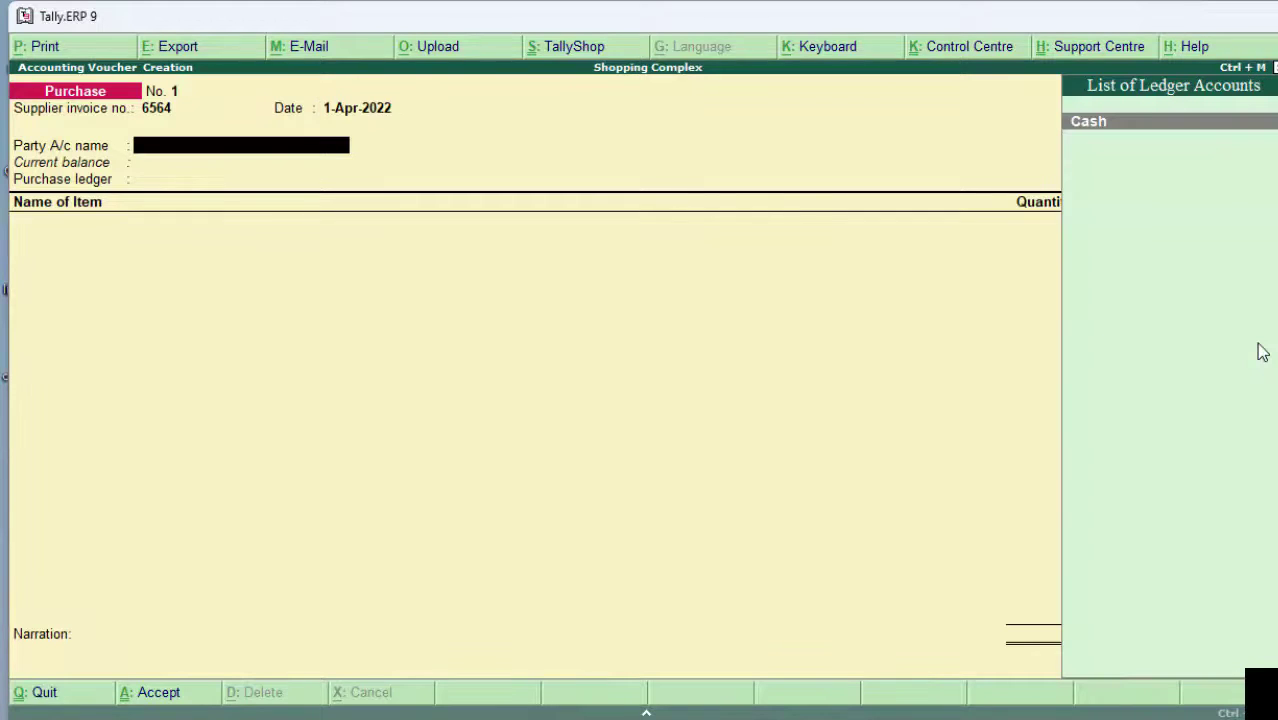
key(Return)
key(Return)
key(Return)
key(Return)
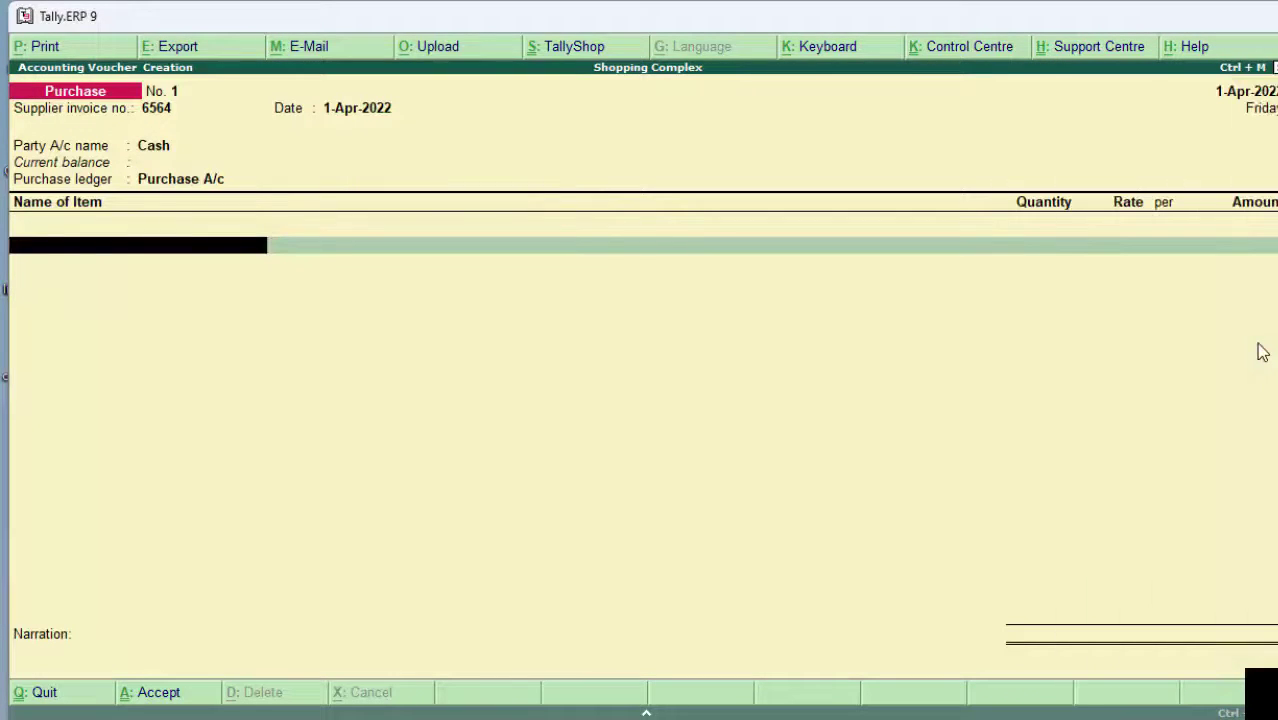
key(Return)
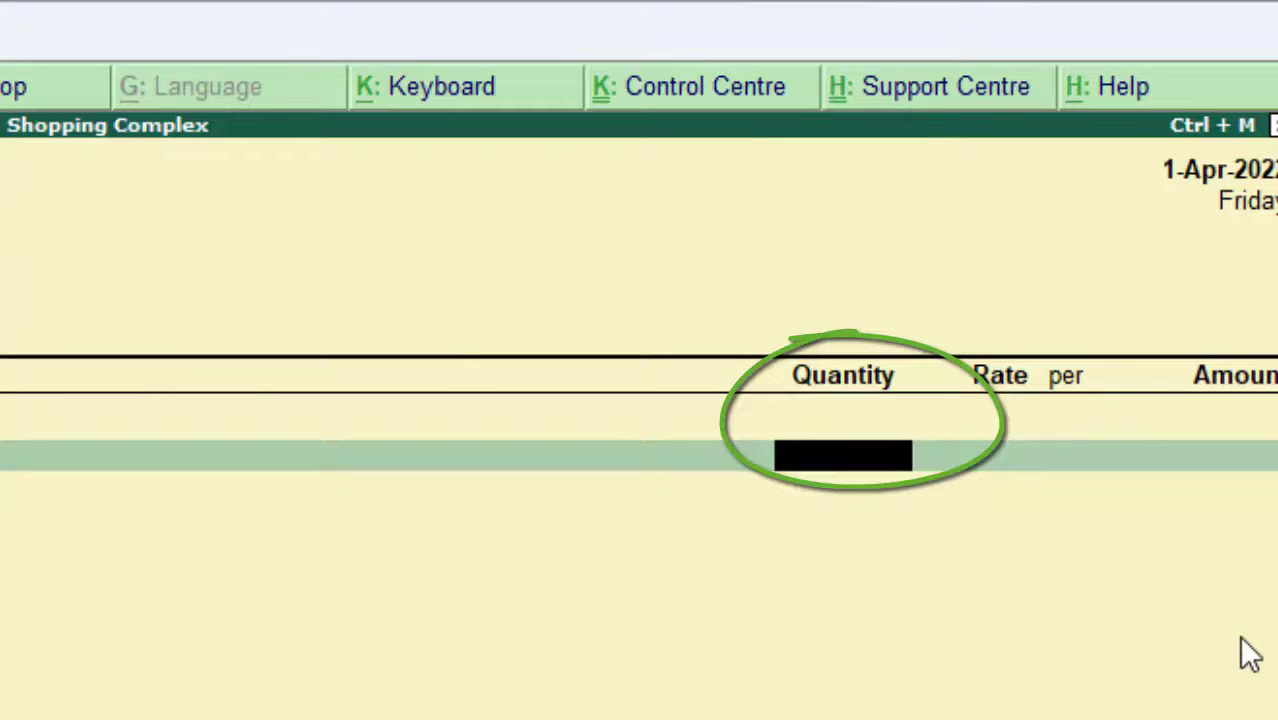
Step: Enter Monitor 60 nos at 6,000 (3,60,000.00), add Pen below, then begin quitting the voucher
text(60)
key(Return)
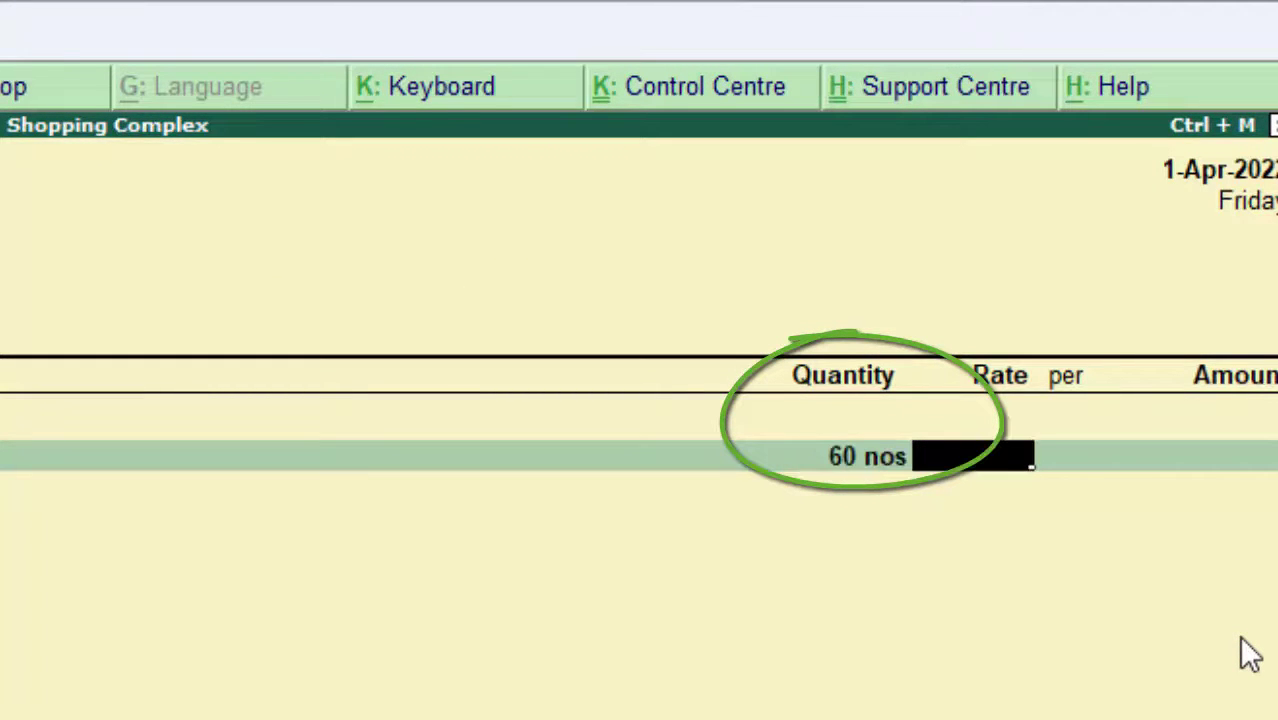
text(6,00)
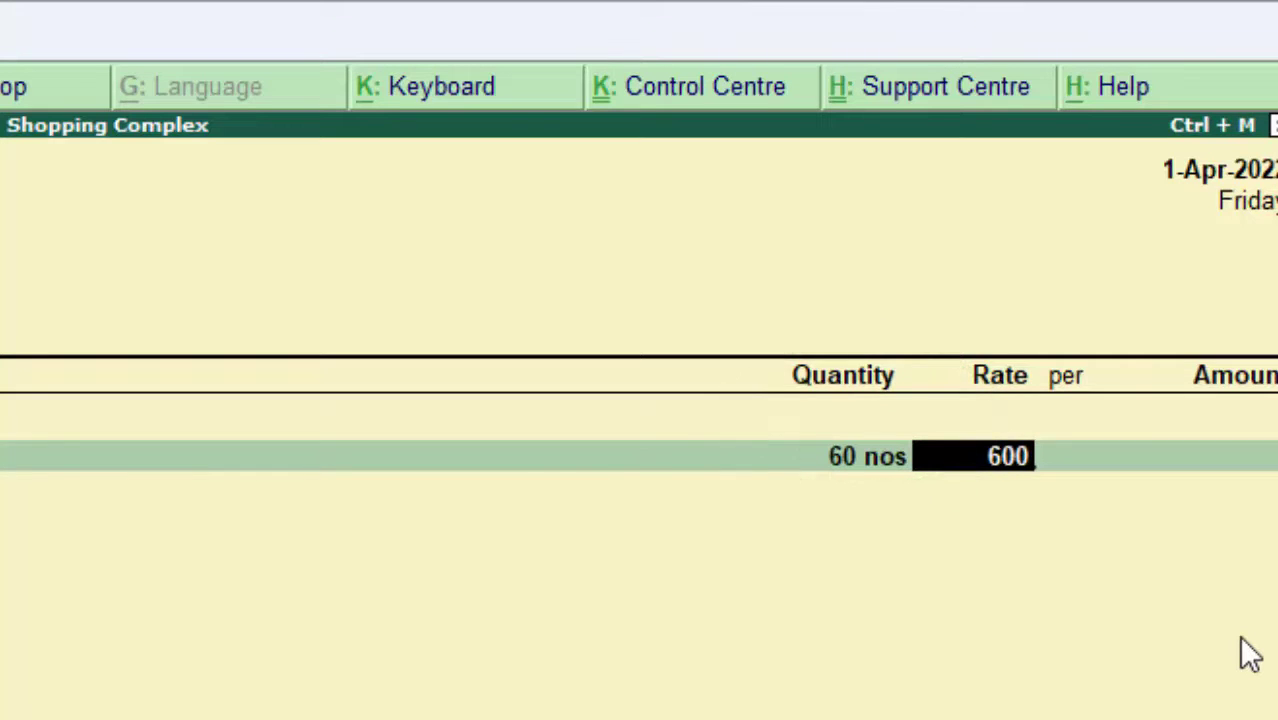
text(0)
key(Return)
key(Return)
key(Return)
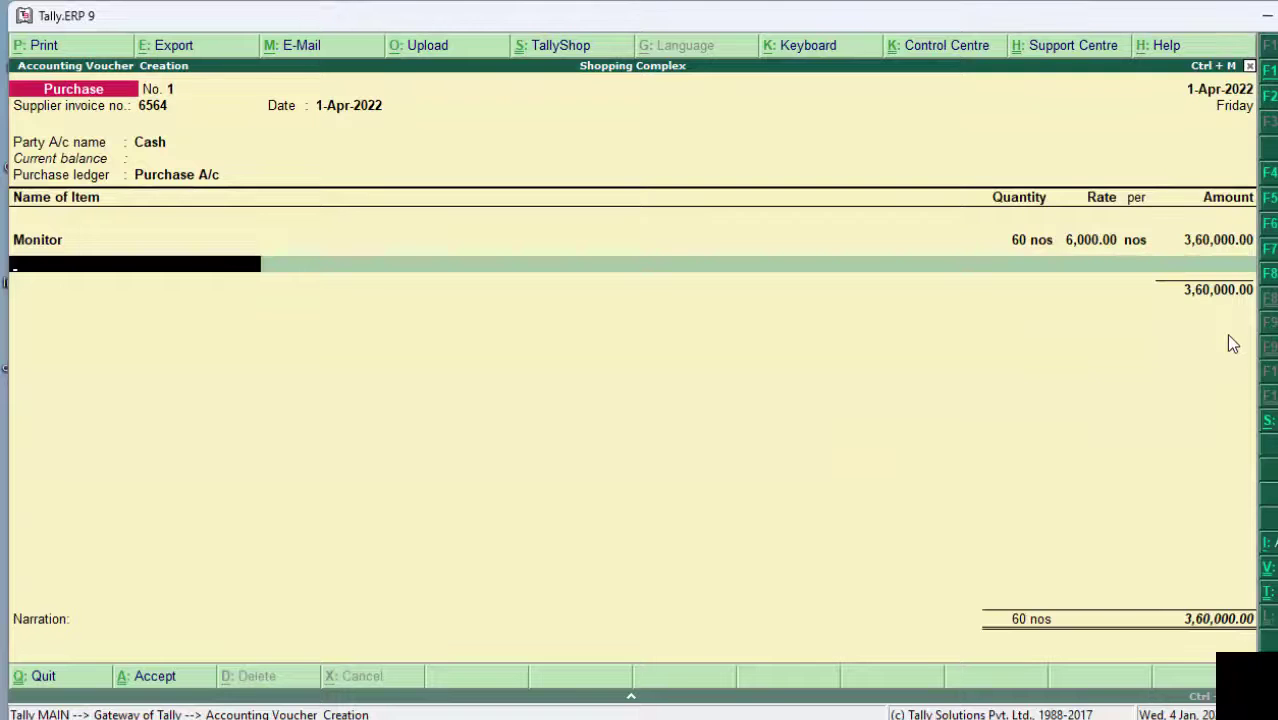
key(BackSpace)
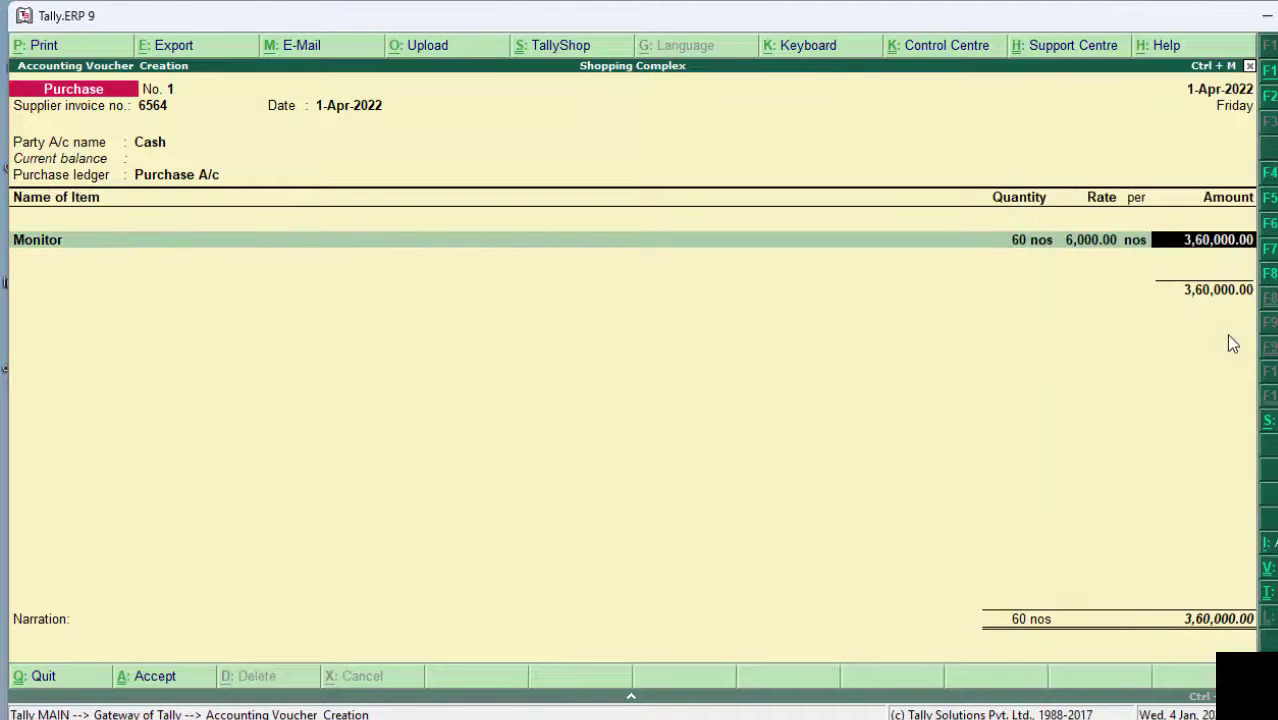
key(Return)
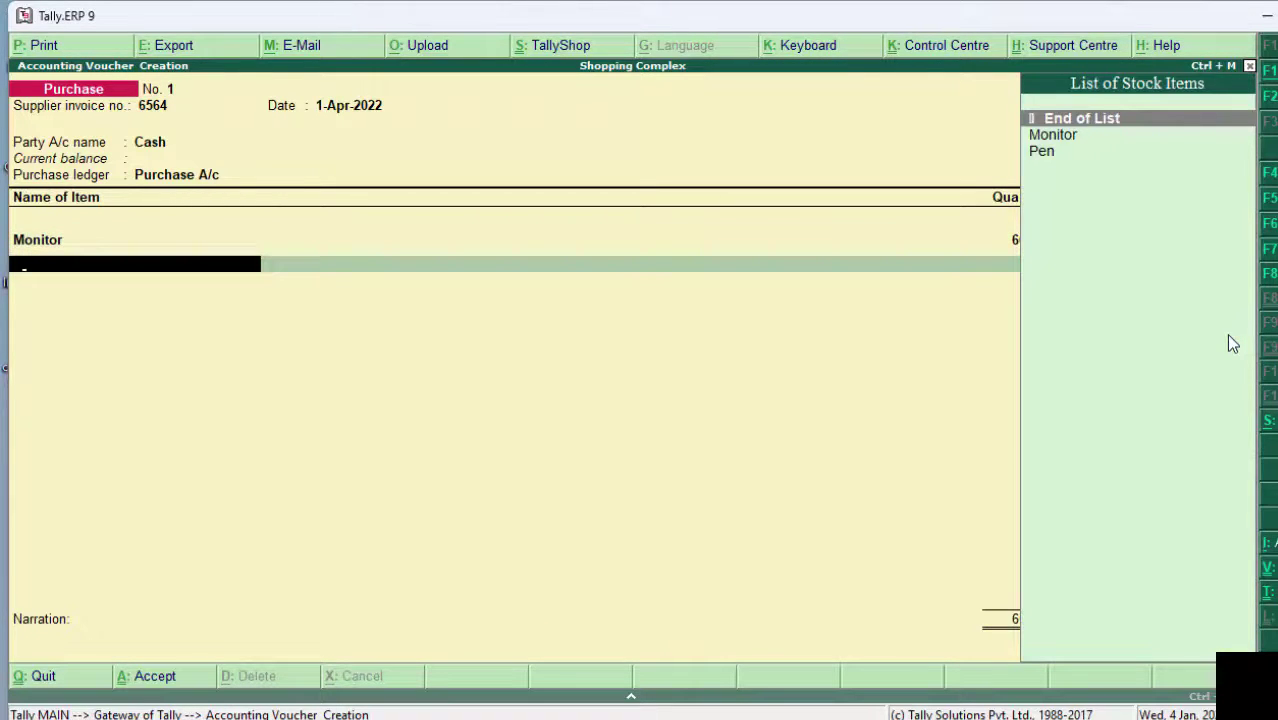
text(Pen)
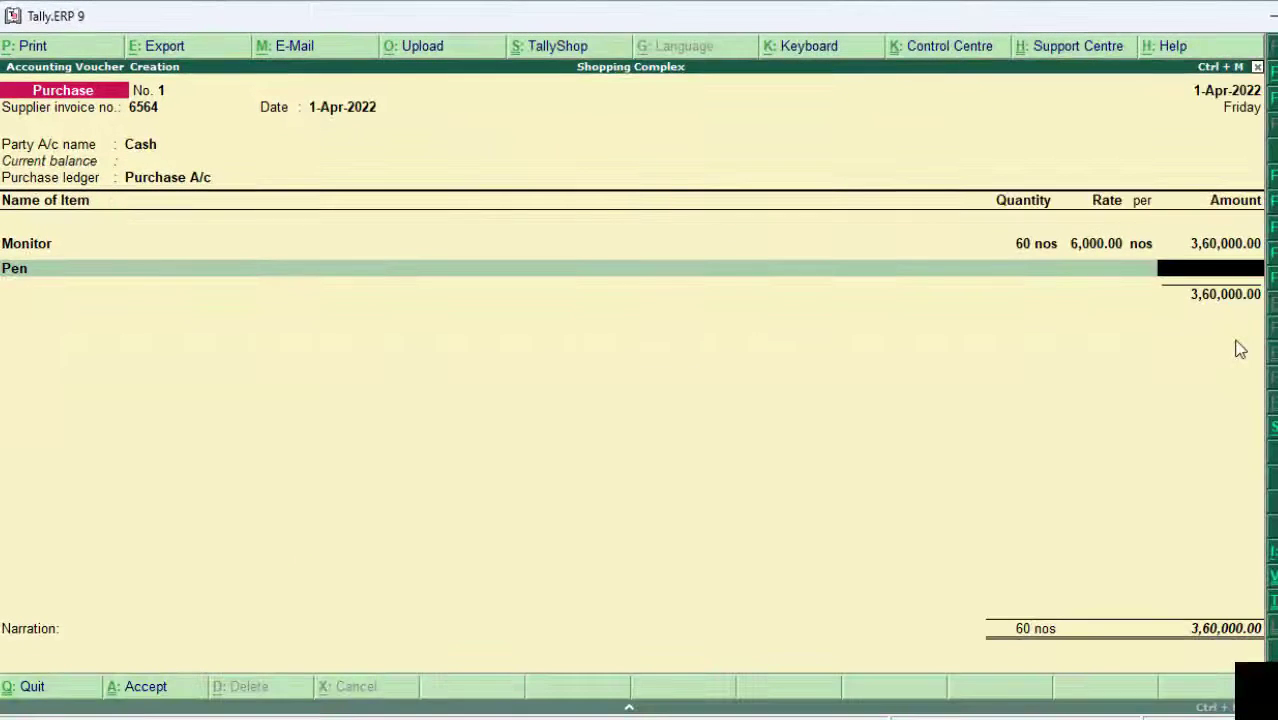
key(Escape)
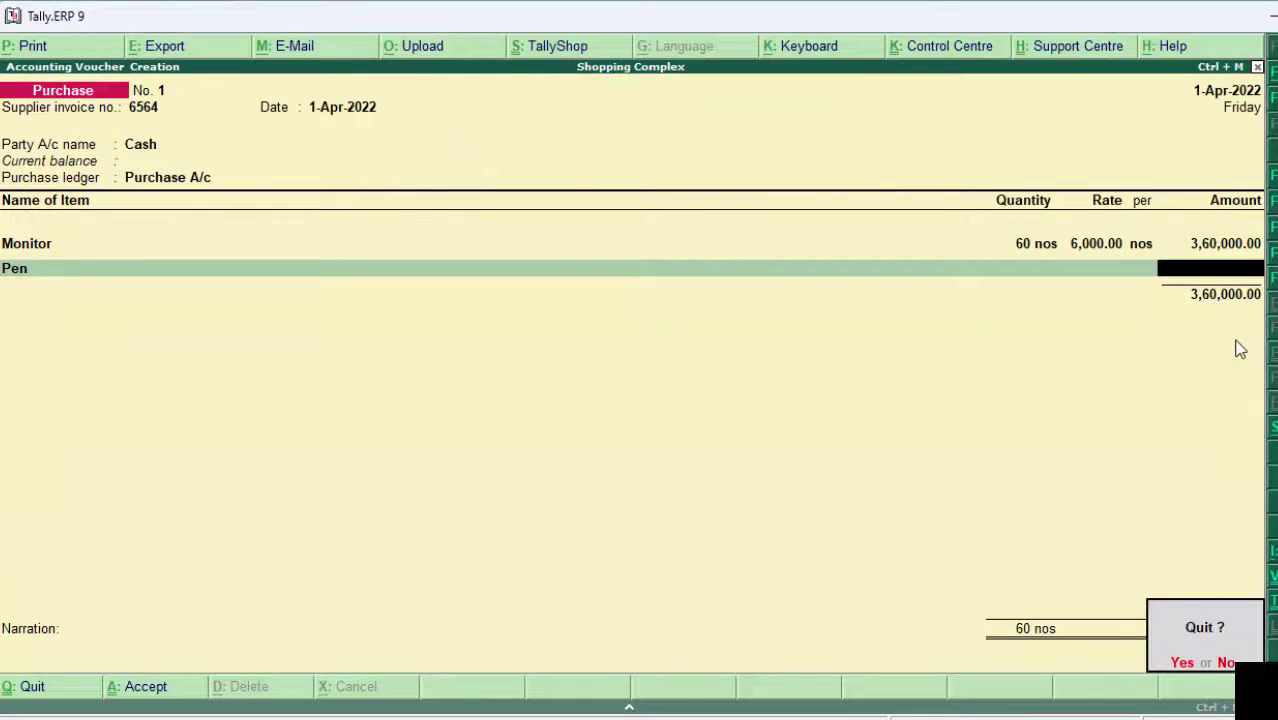
Step: Discard the voucher and open the Pen stock item for alteration
key(y)
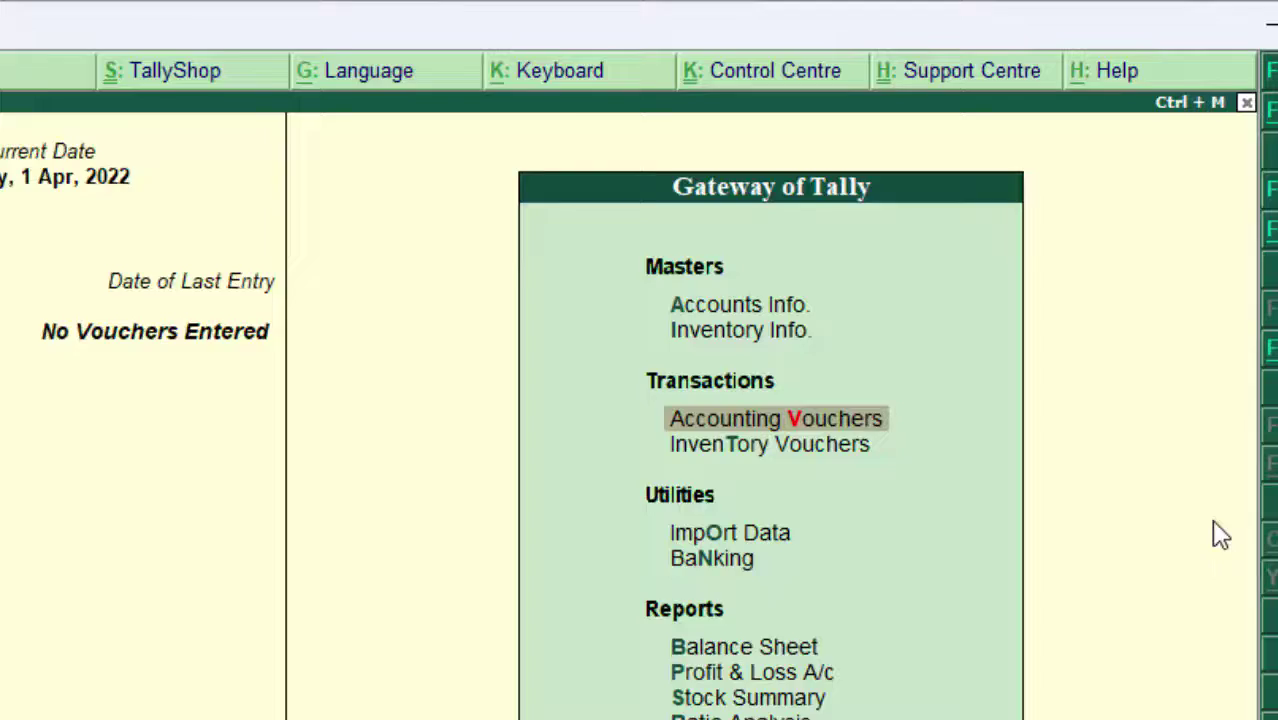
key(Up)
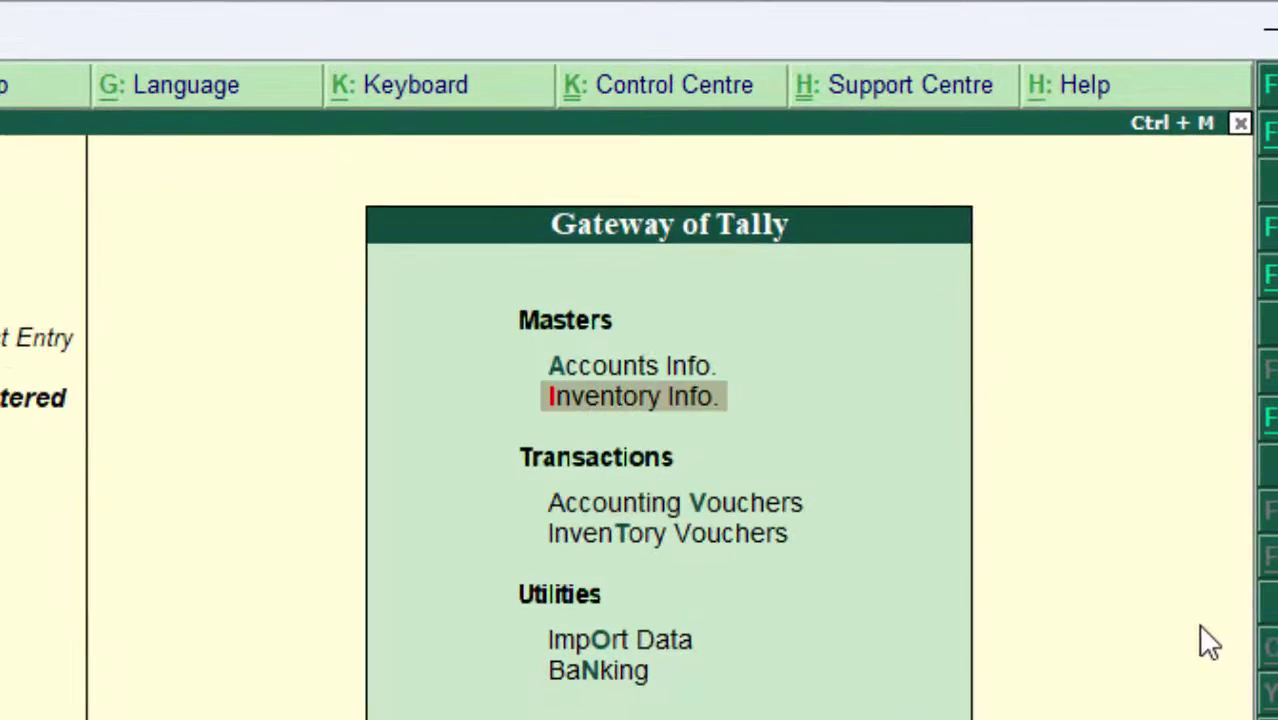
key(Return)
key(Down)
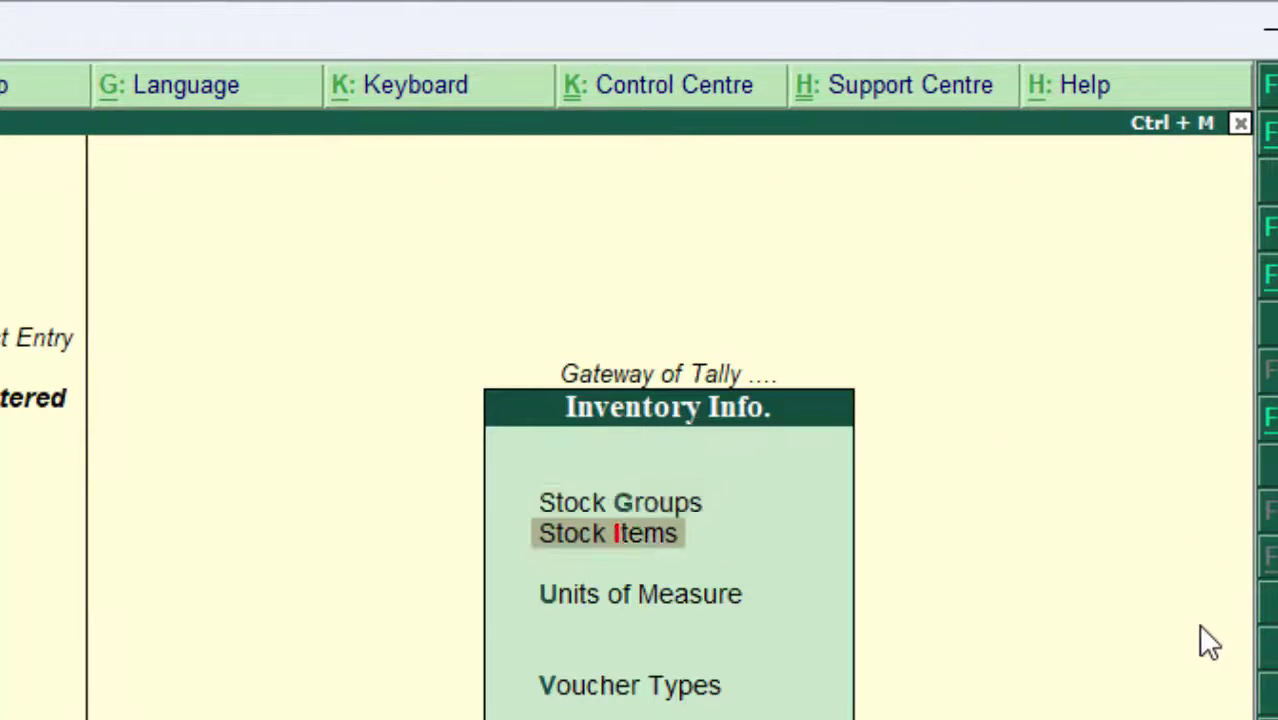
key(Return)
key(Down)
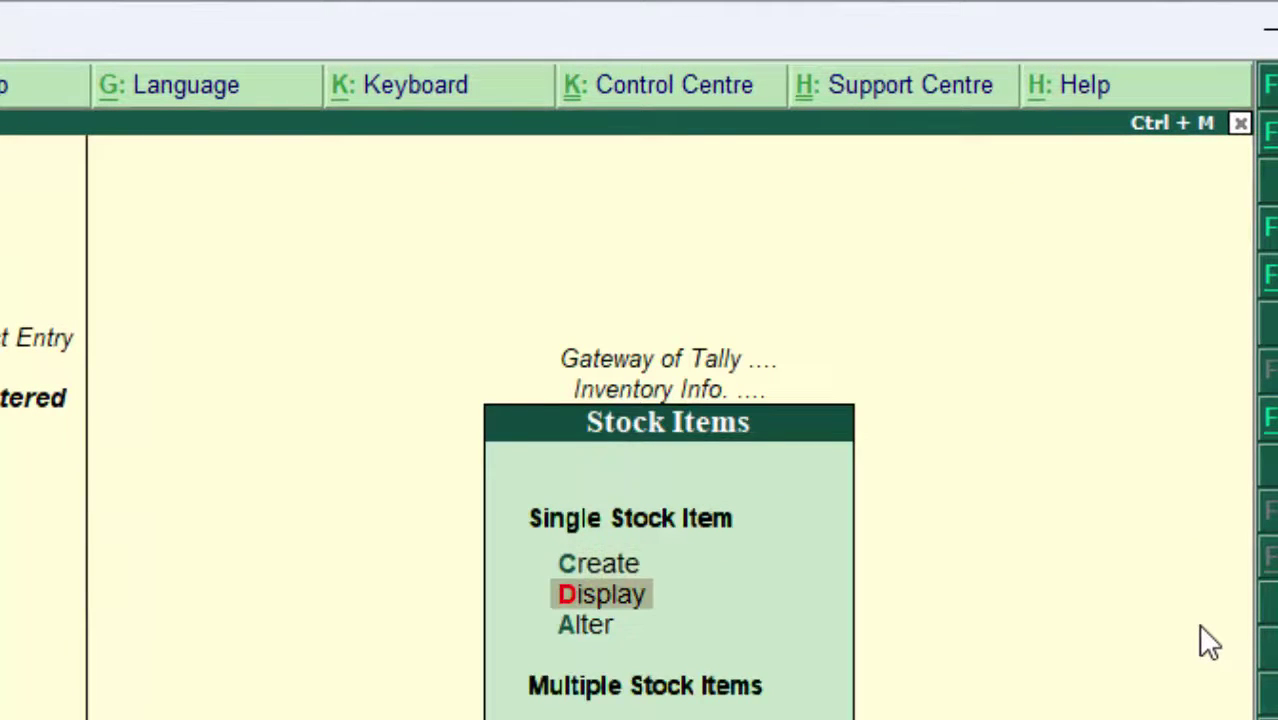
key(Down)
key(Return)
key(Down)
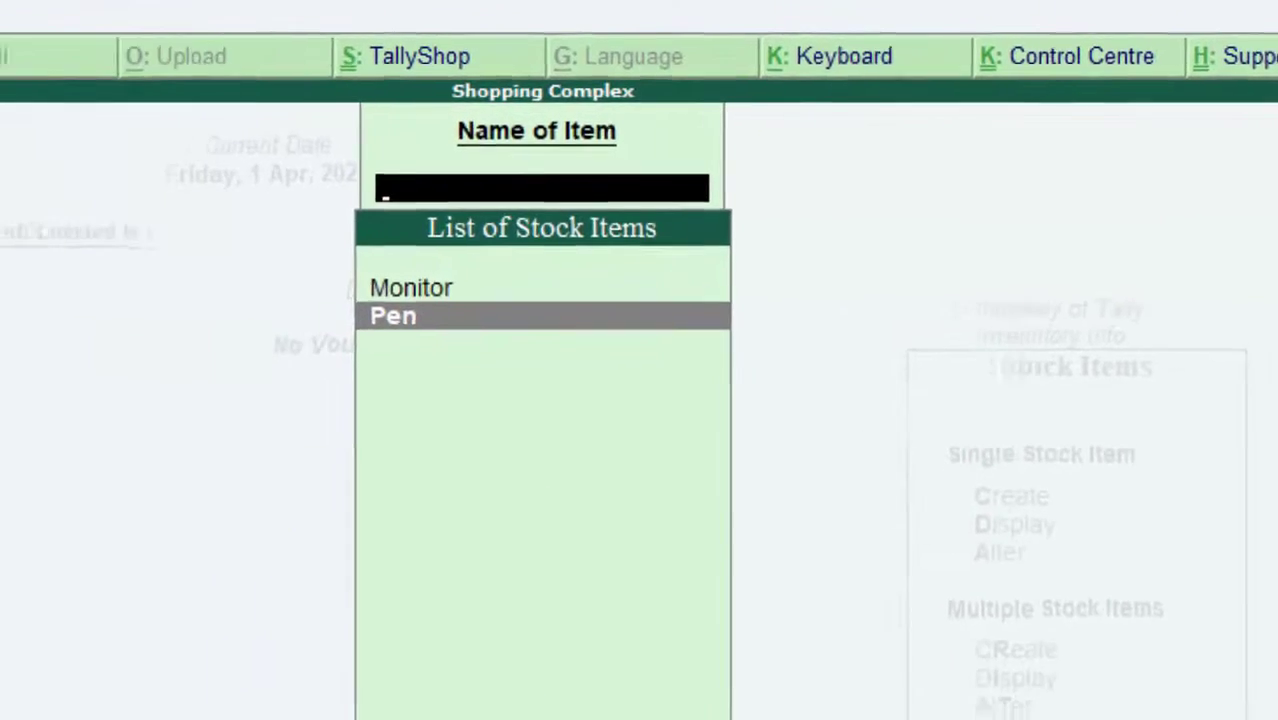
key(Return)
key(Return)
key(Return)
key(Return)
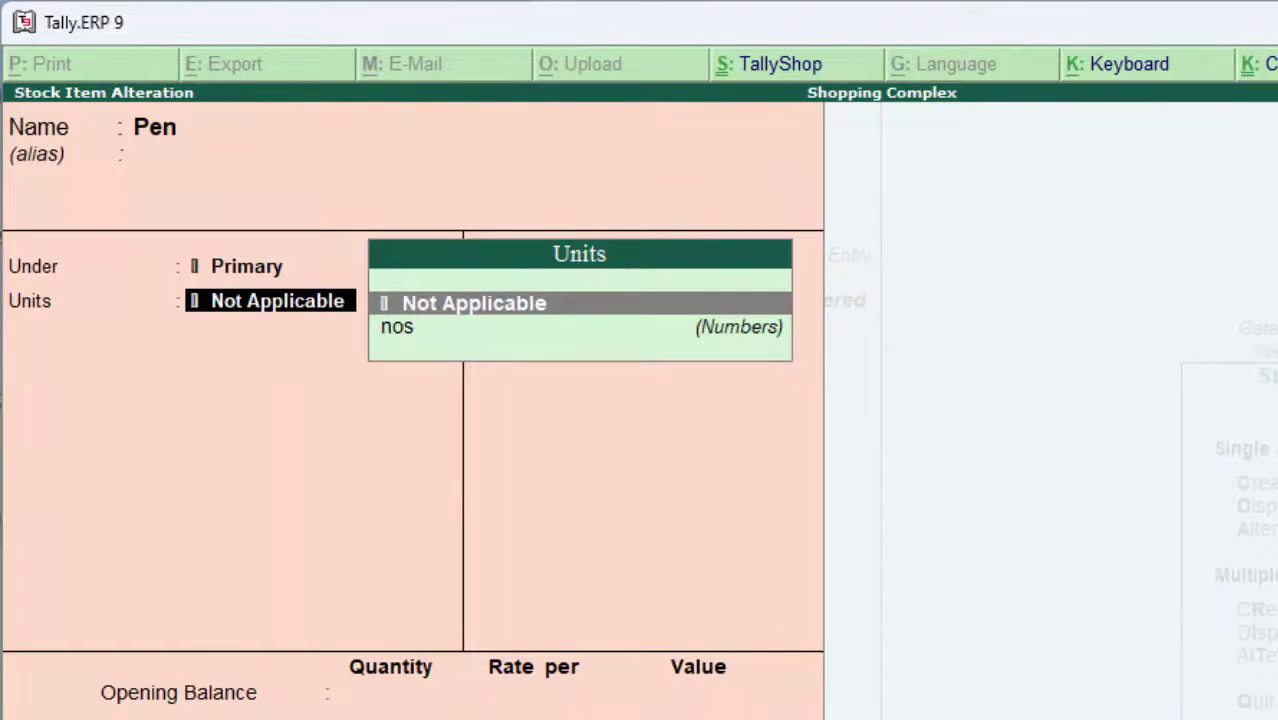
Step: Create unit pcs (Pieces, 0 decimal places) and assign it to Pen
key(alt+c)
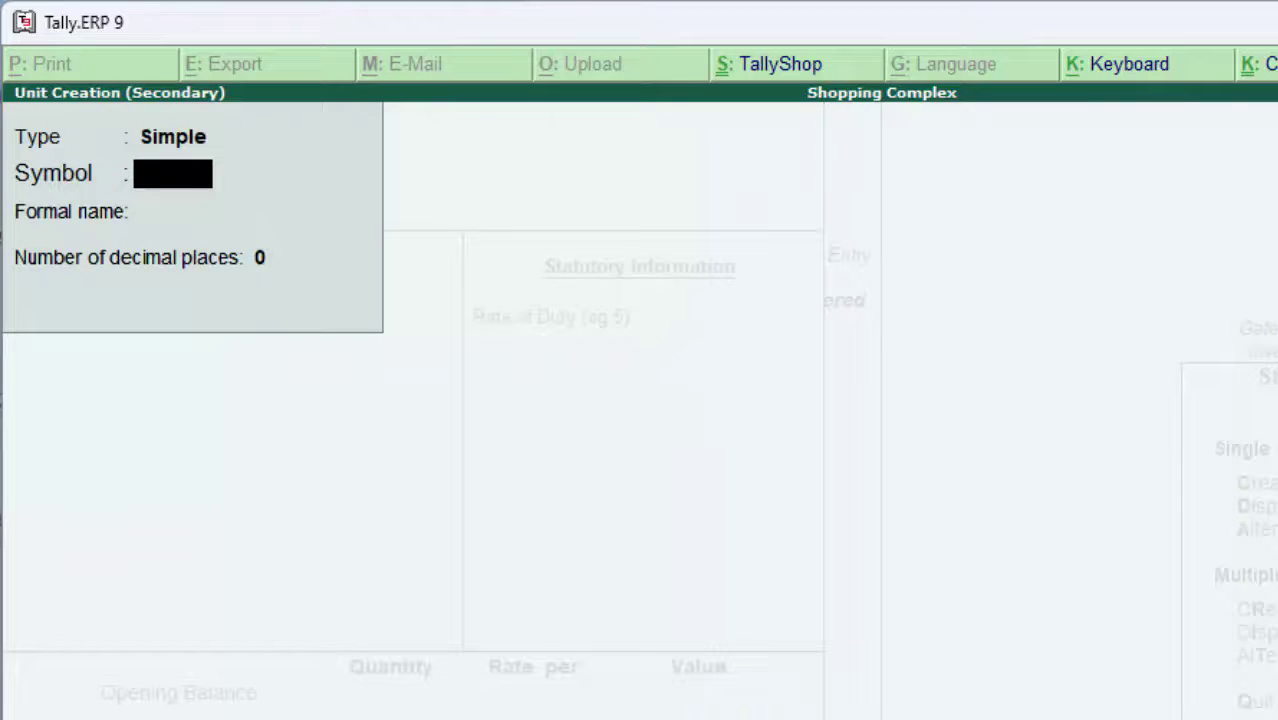
text(pcs)
key(Return)
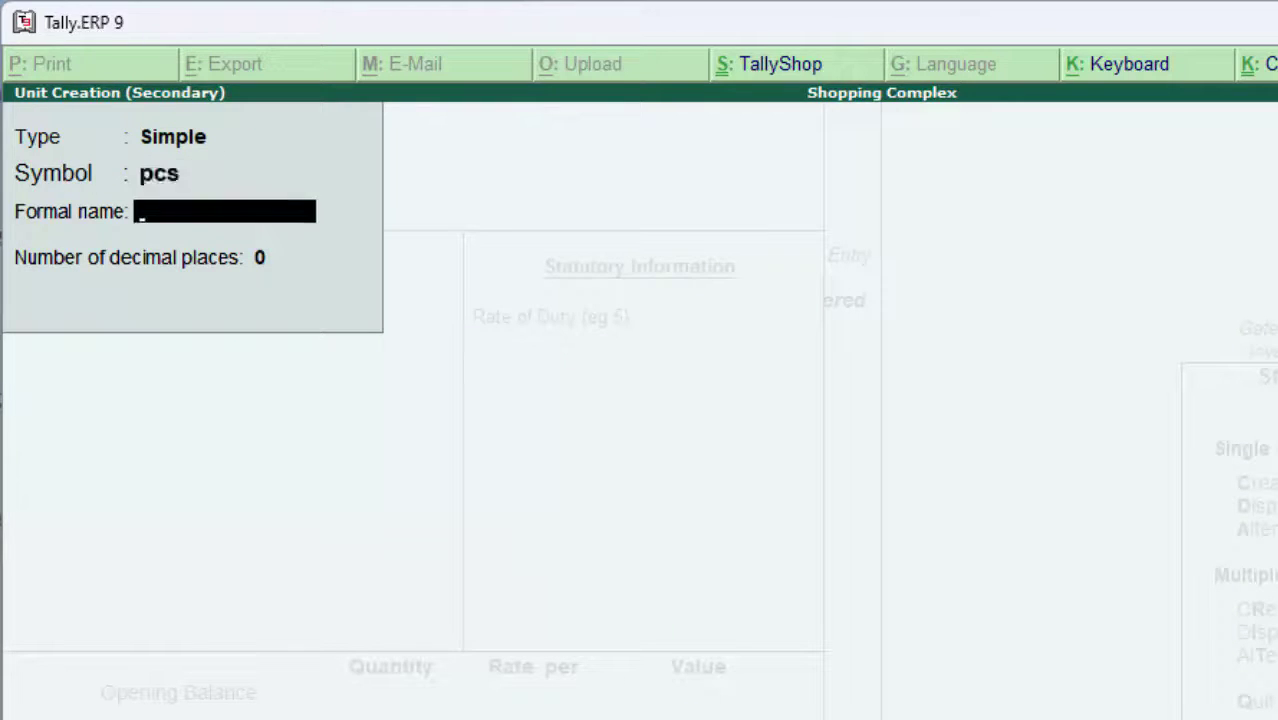
text(Piece)
text(s)
key(Return)
key(Return)
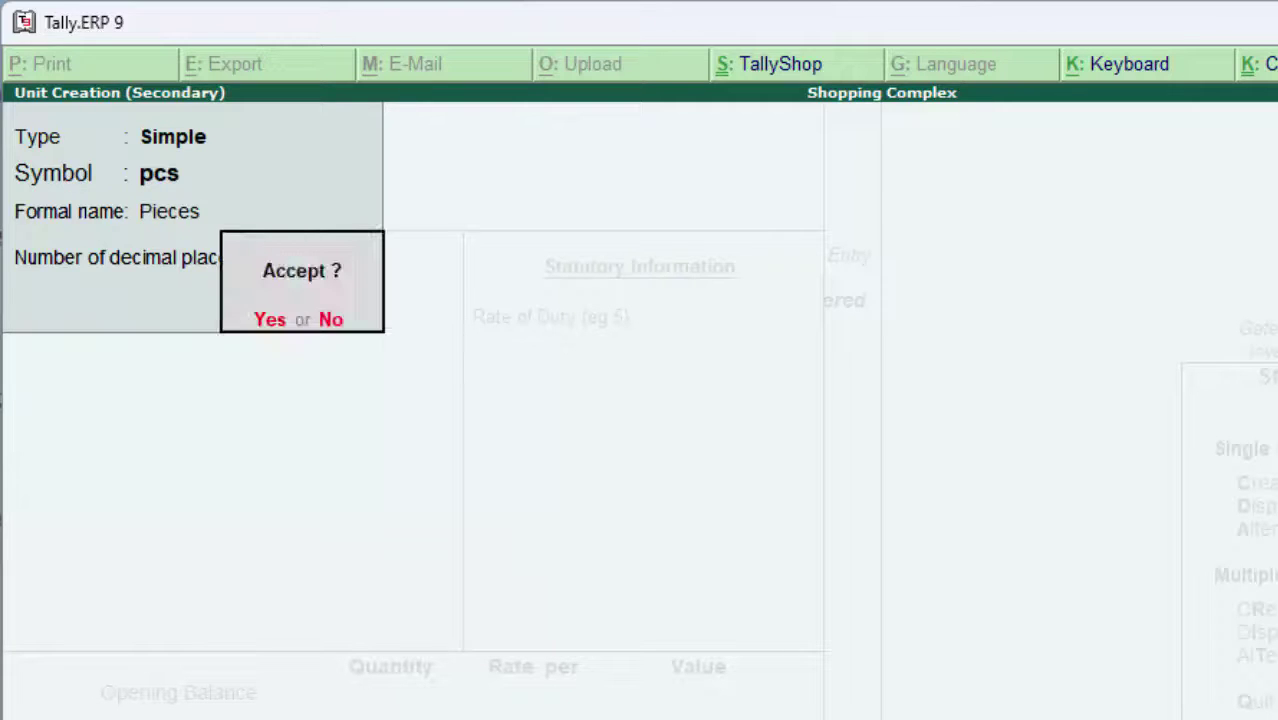
key(Return)
key(Return)
key(Return)
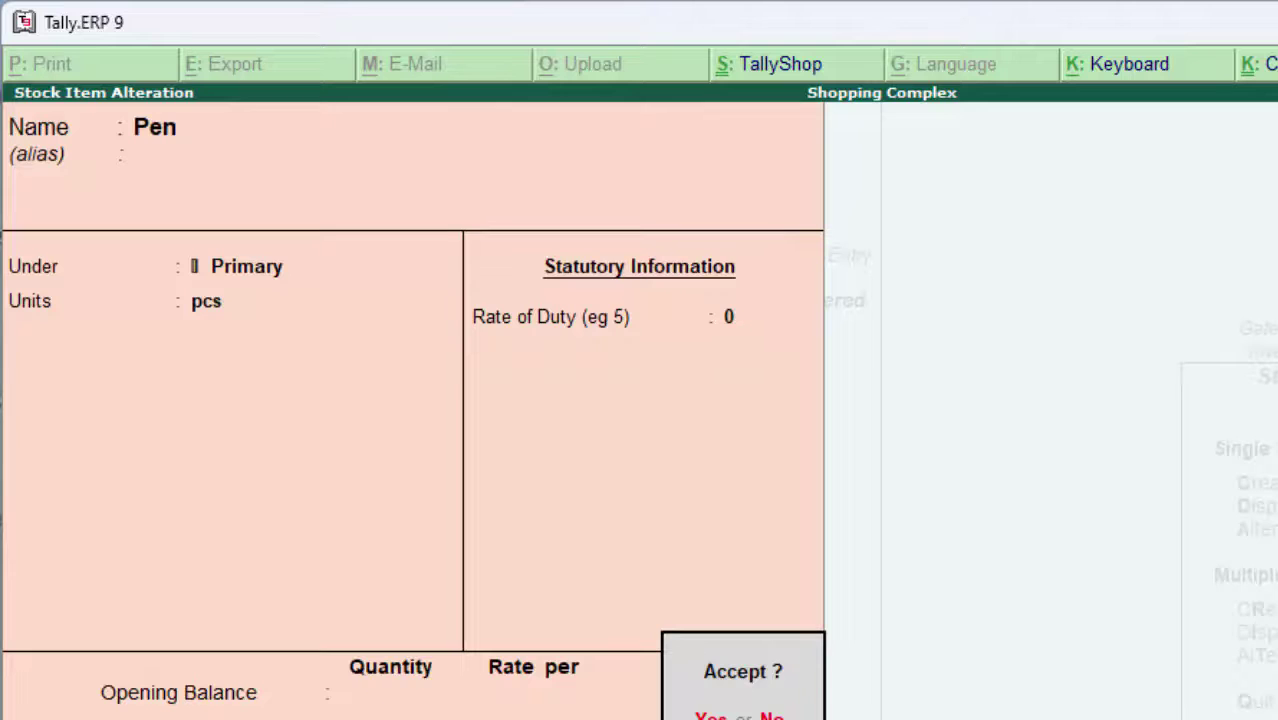
key(Return)
Step: Save Pen's new unit and return to the Gateway of Tally
key(Escape)
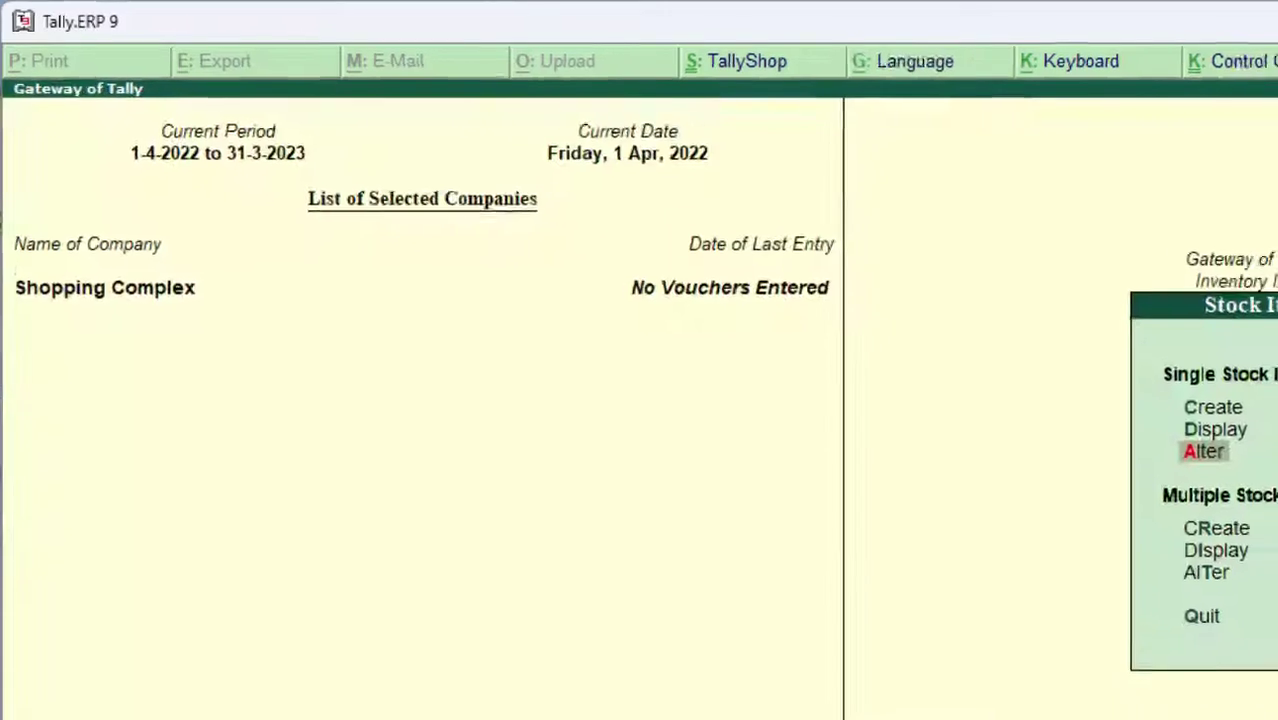
key(Escape)
key(v)
key(Escape)
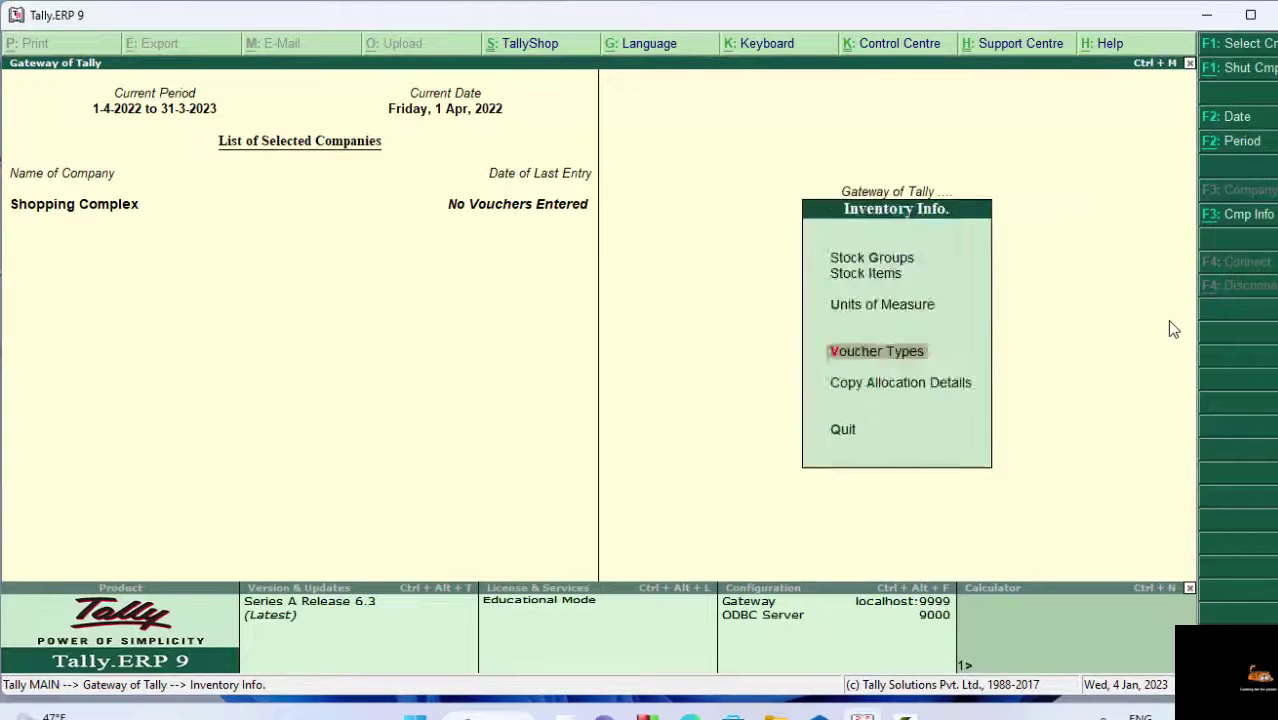
key(Escape)
Step: Start a Purchase voucher for invoice 4537357, dated 1-Apr-2022, with Cash as party
key(v)
key(F9)
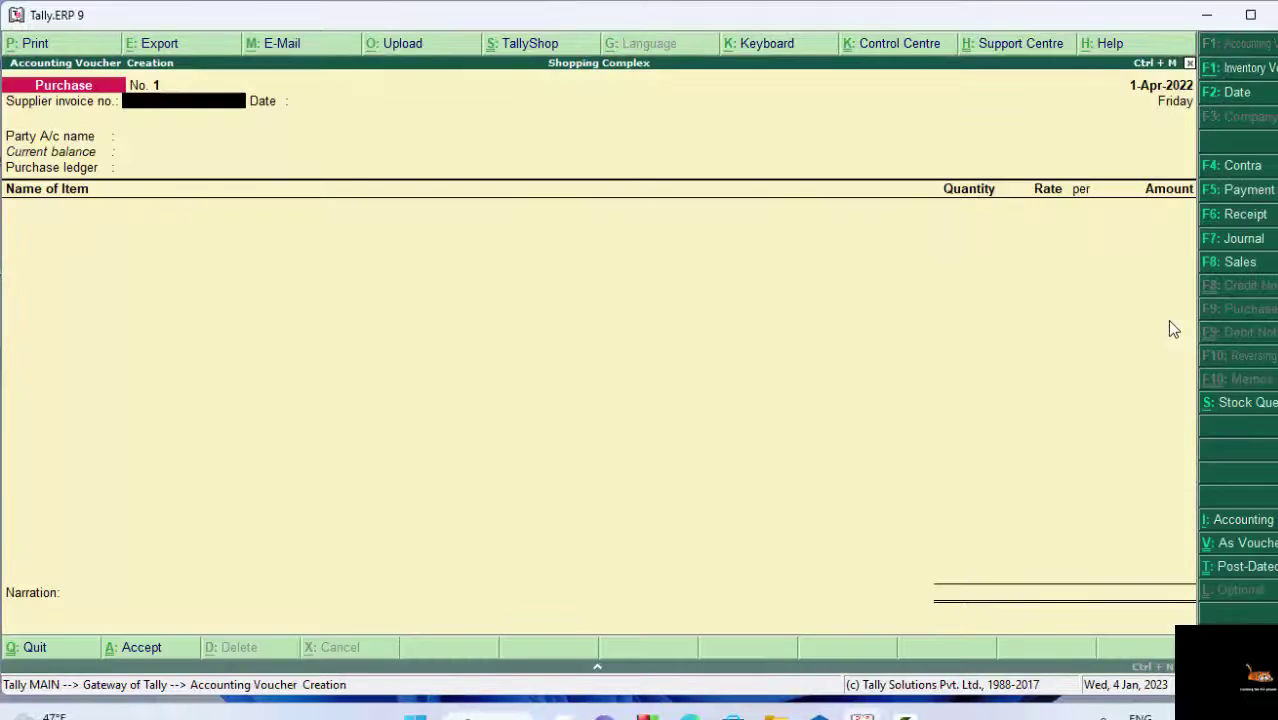
text(4537357)
key(Return)
key(Return)
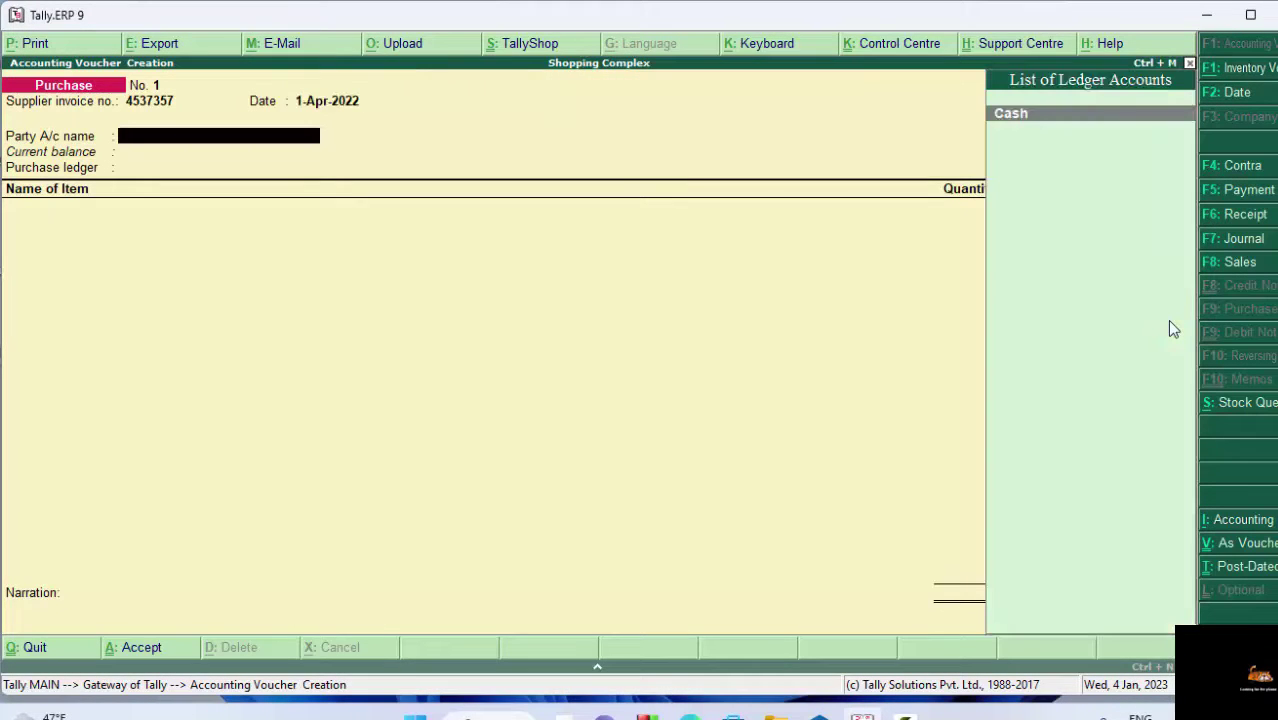
key(Return)
key(Return)
key(Return)
key(Return)
key(Return)
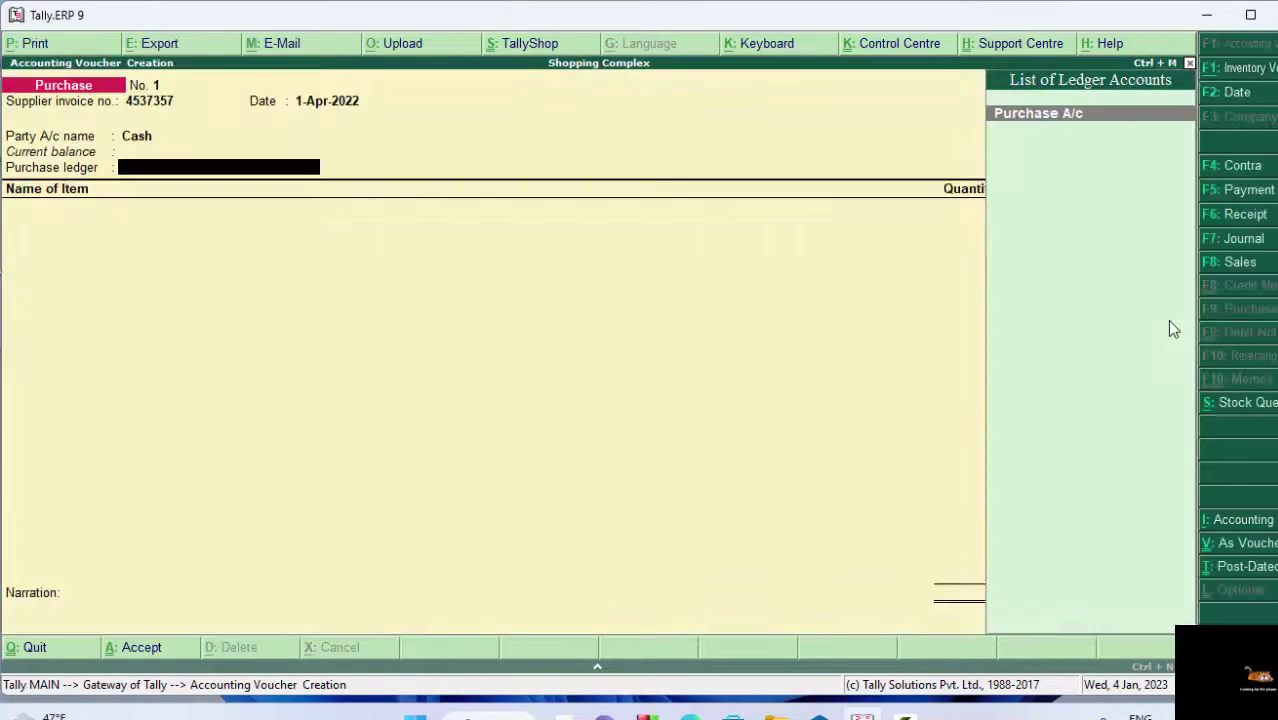
key(Return)
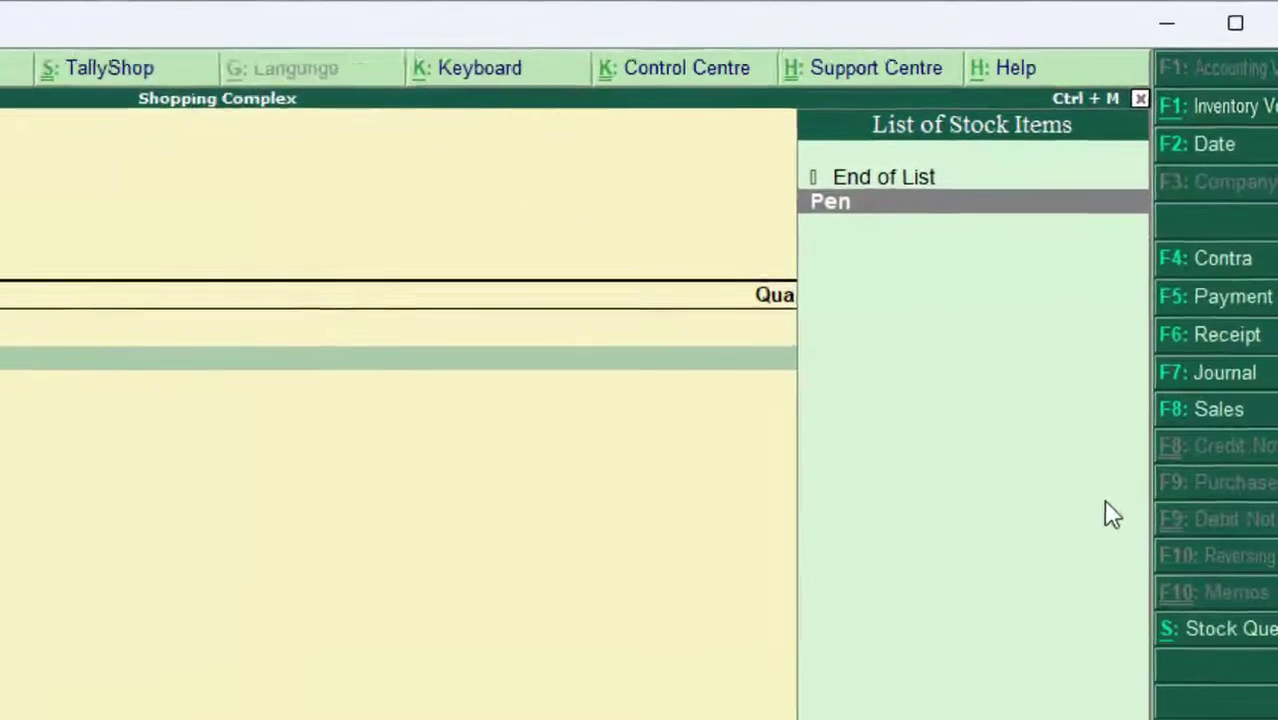
Step: Add Pen as the first item: 55 pcs at 10.00
key(Return)
text(55)
key(Return)
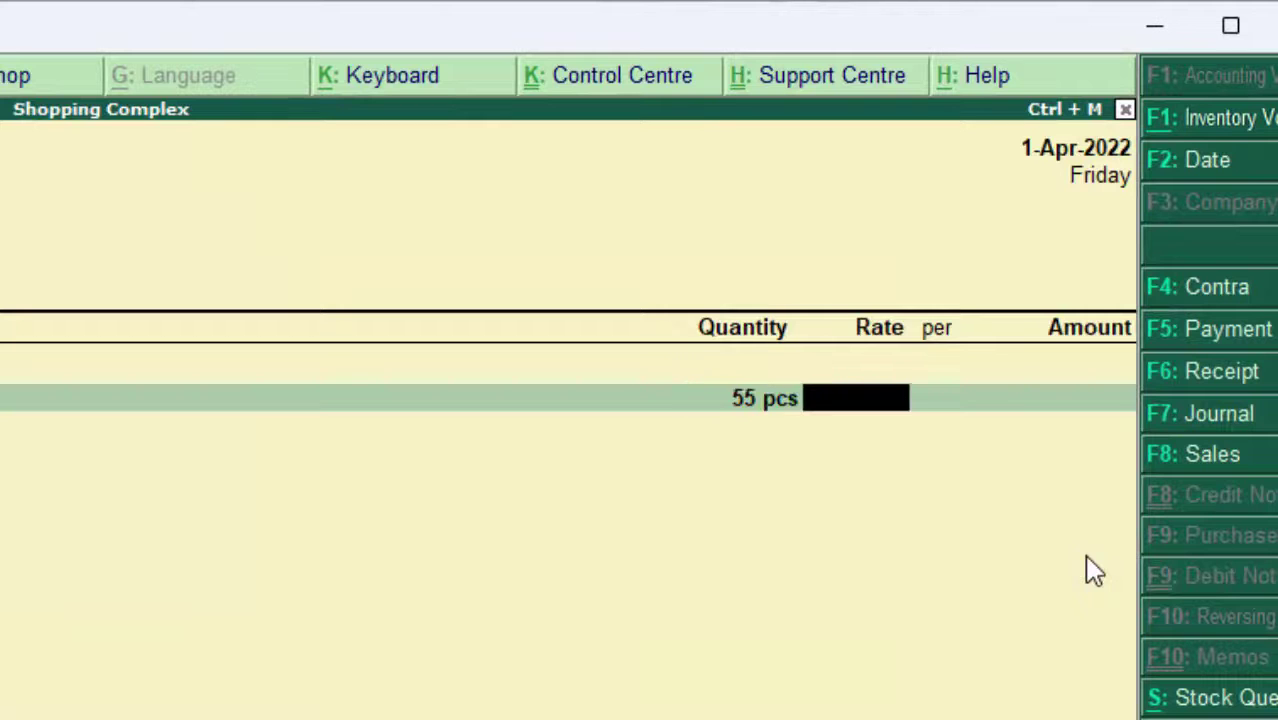
text(10)
key(Return)
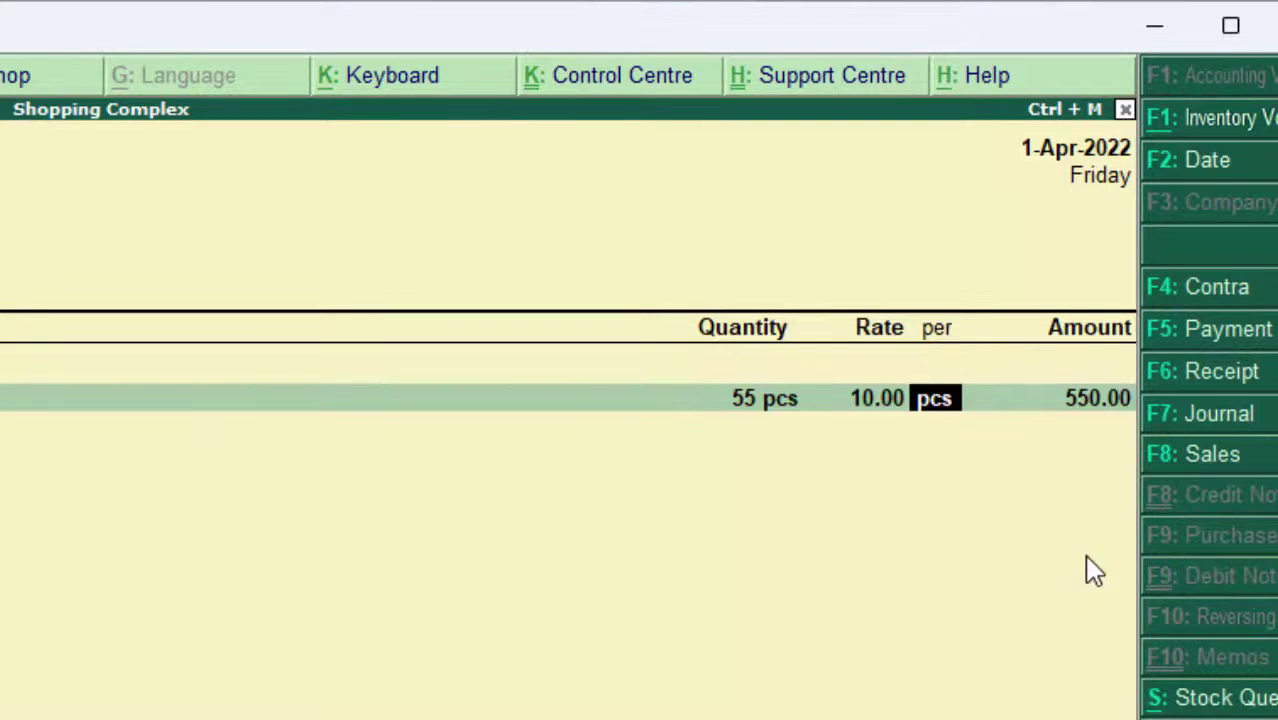
key(Return)
key(Return)
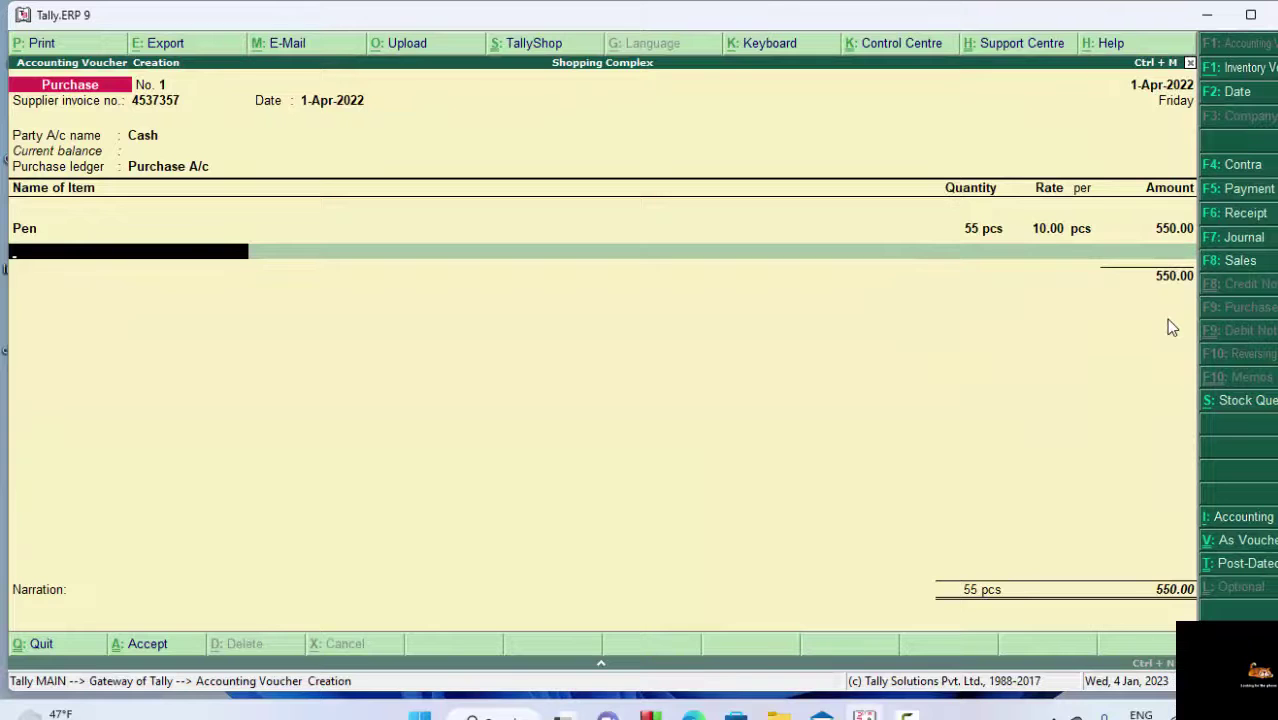
Step: Add Monitor, 5 nos at 7,000.00, and save voucher No. 1 totalling 35,550.00
text(M)
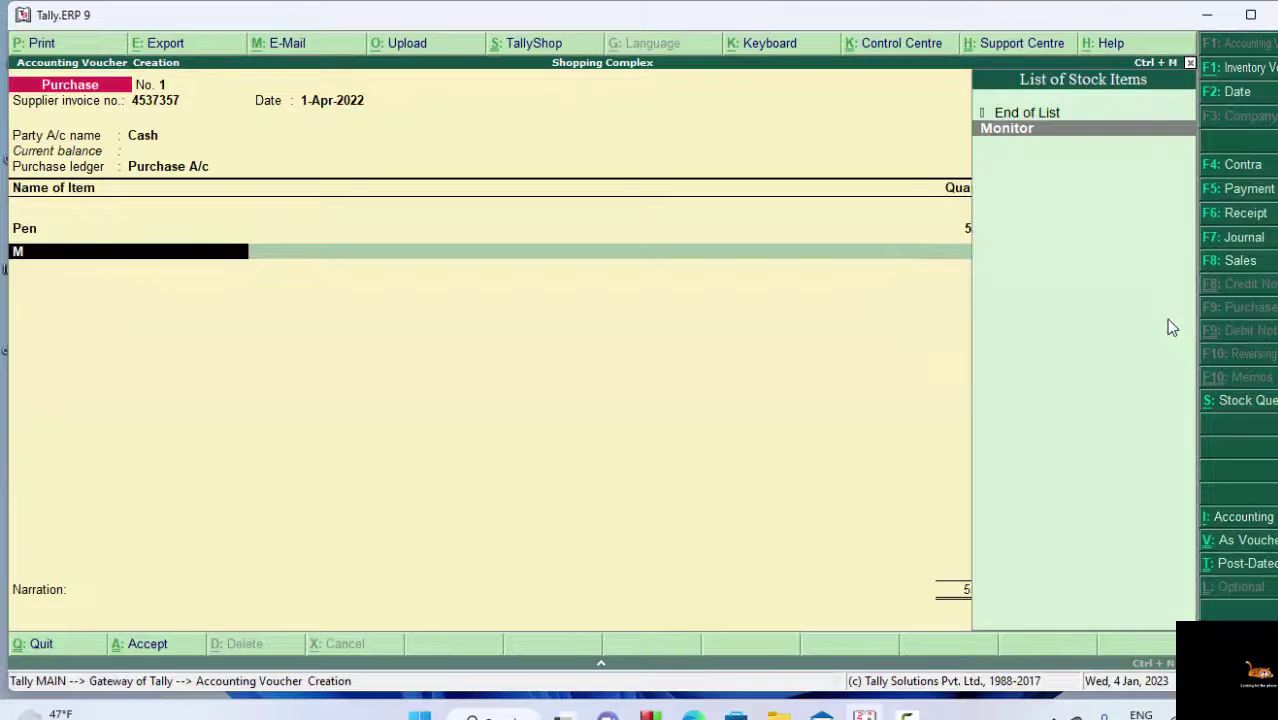
key(Return)
text(5)
key(Return)
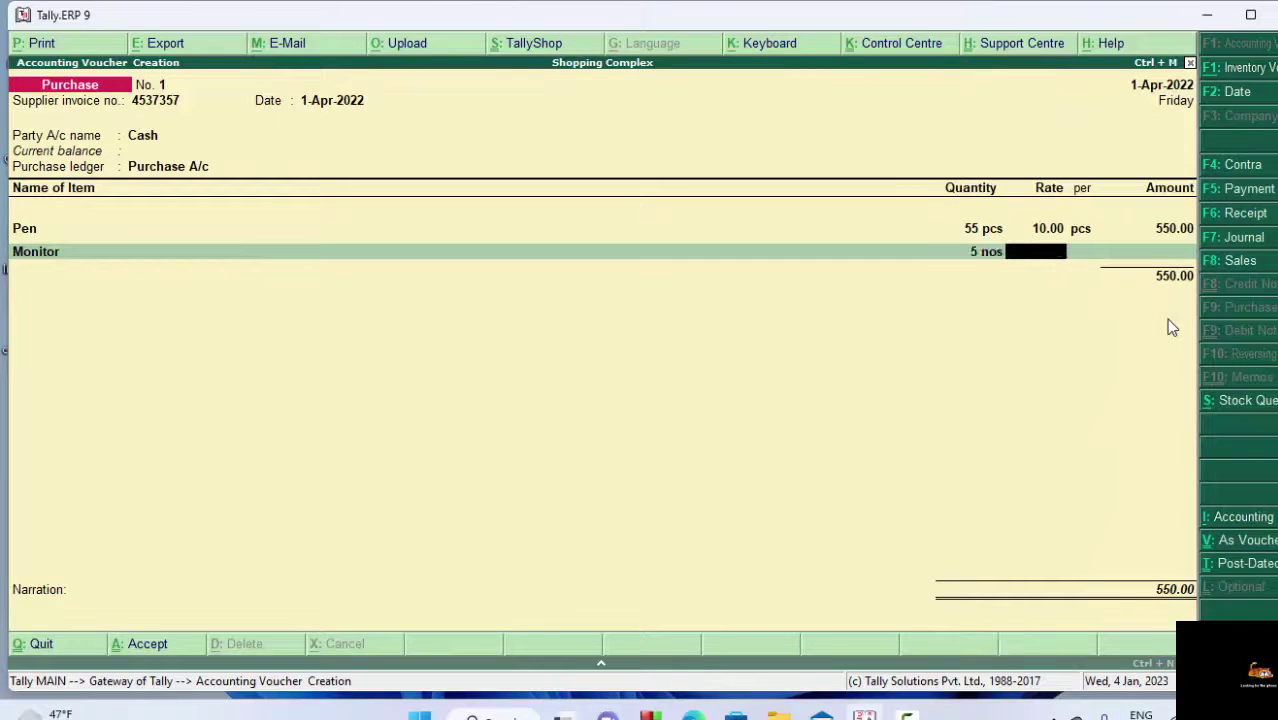
text(7,00)
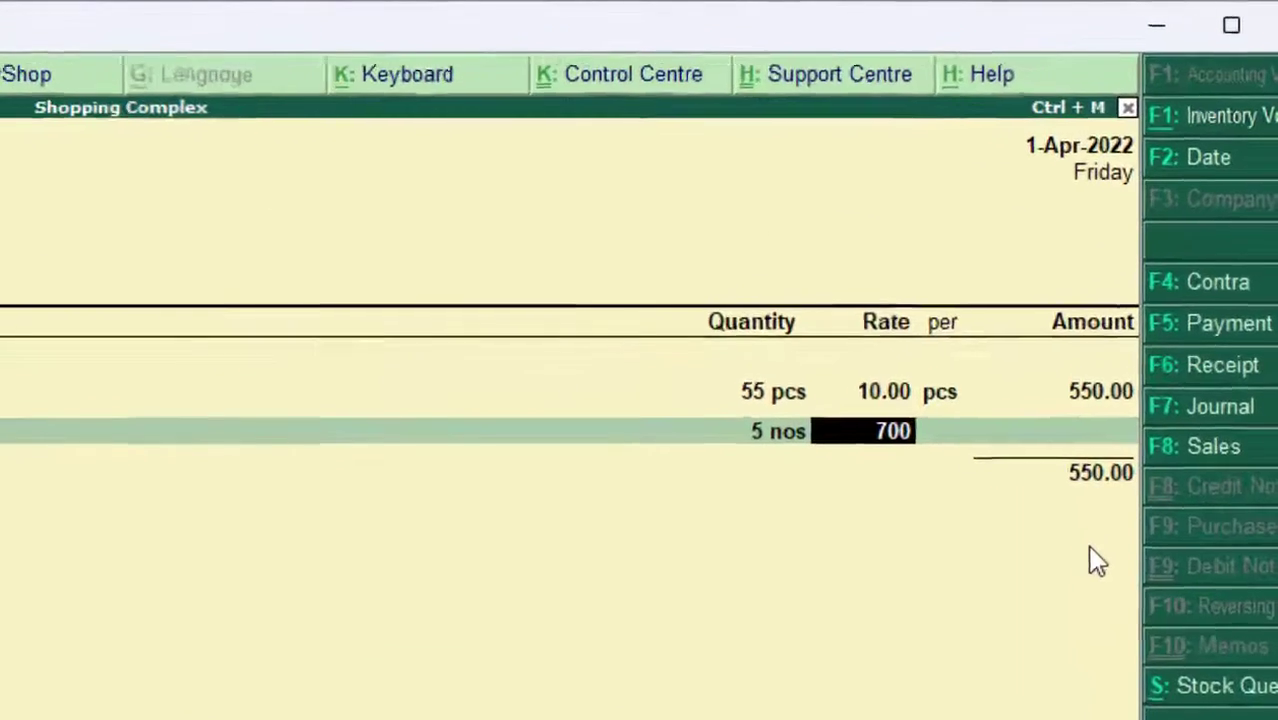
text(0)
key(Return)
key(Return)
key(Return)
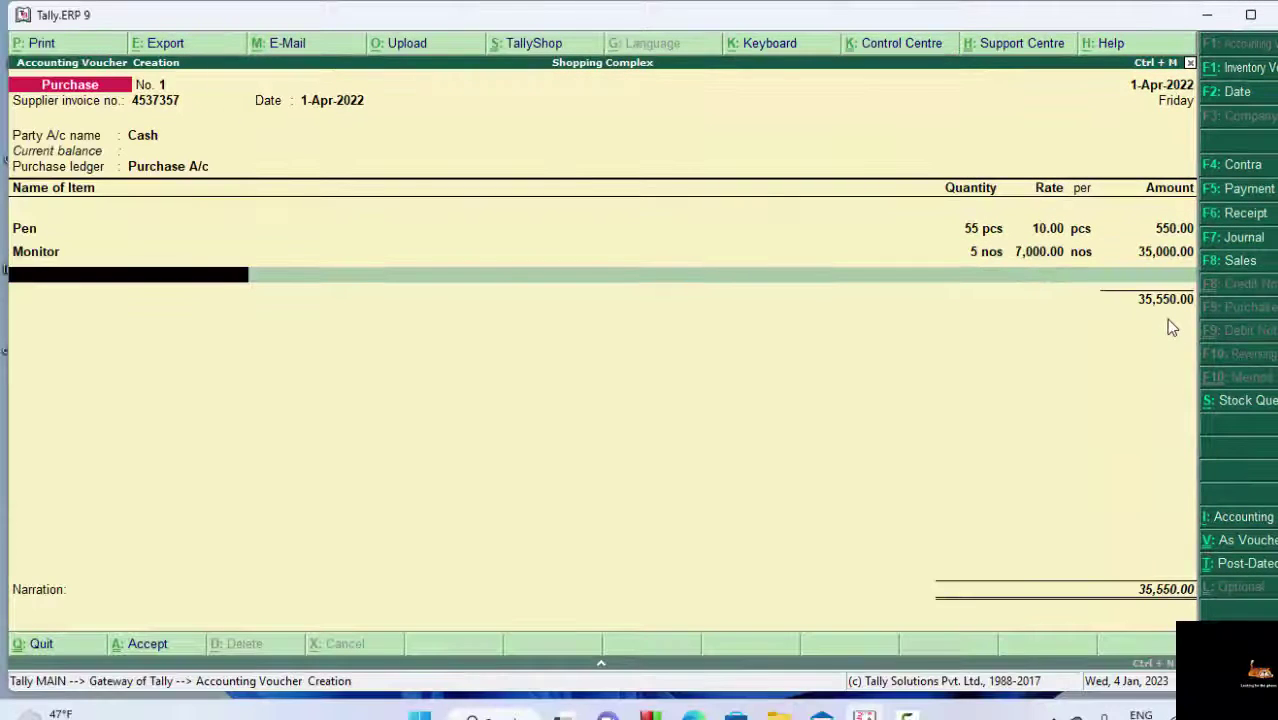
key(Return)
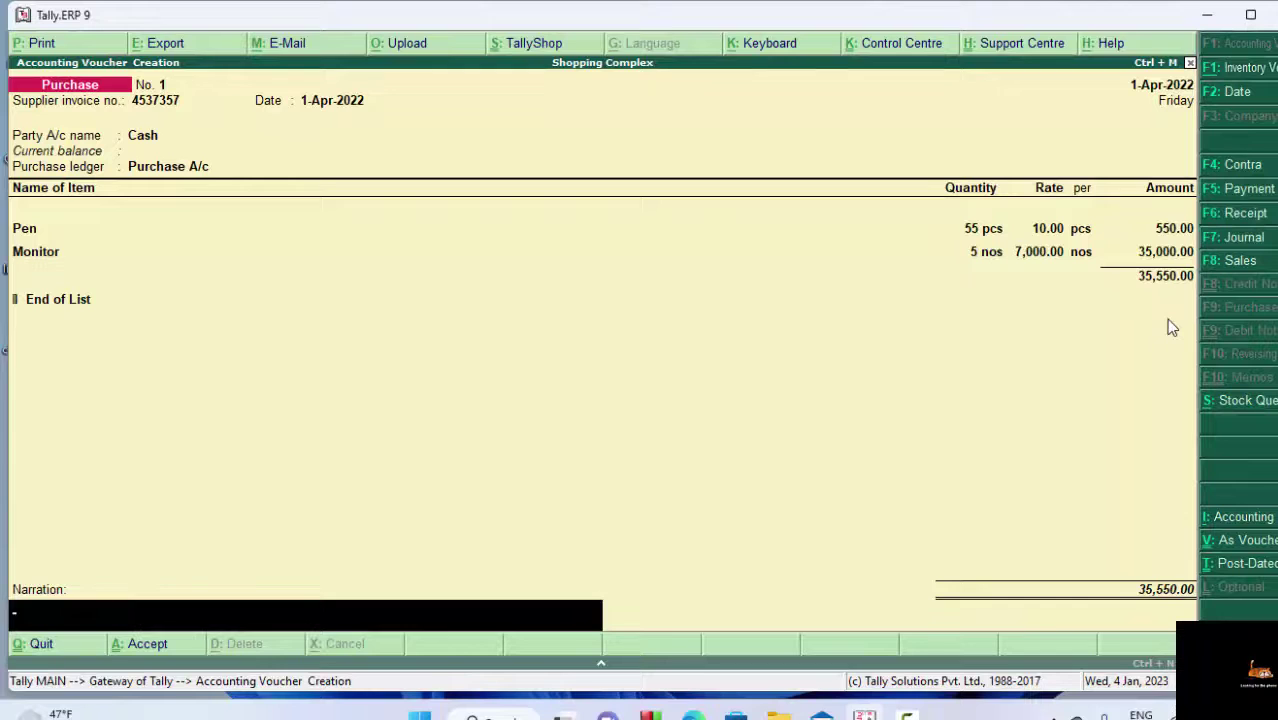
key(Return)
key(Return)
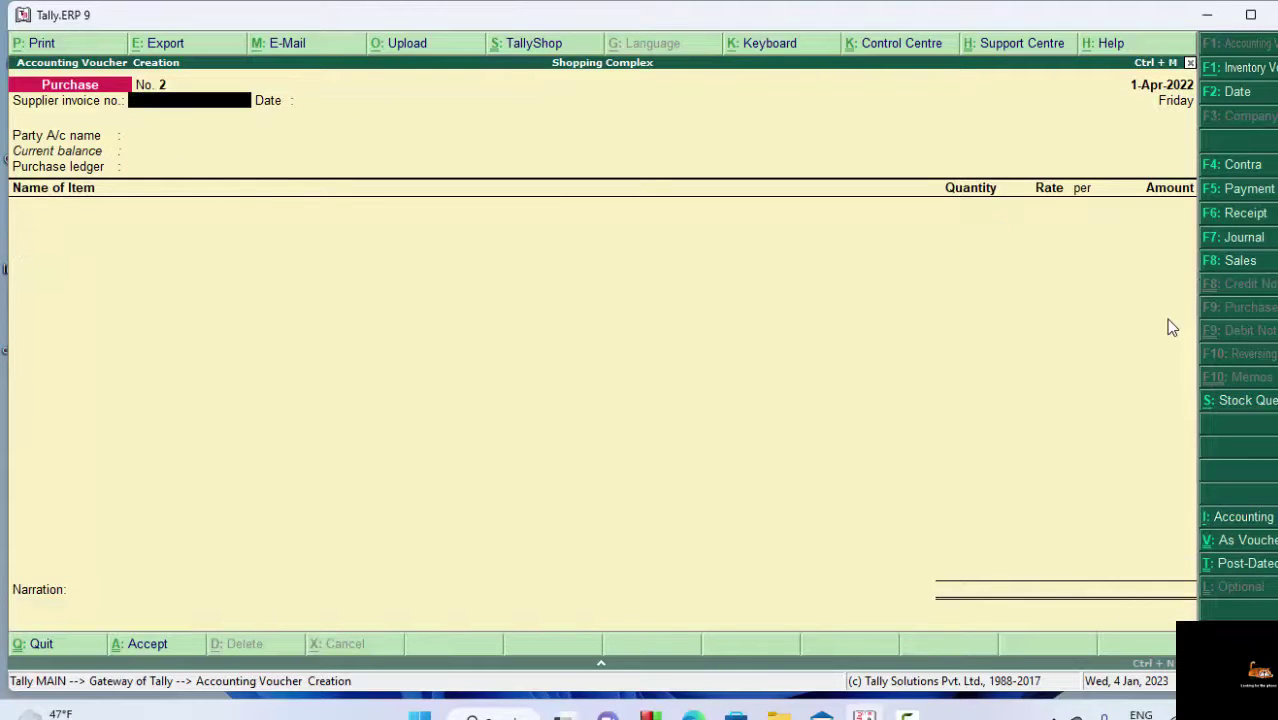
Step: Open Purchase voucher No. 1 from the Day Book and view its zoomed invoice print preview
key(Escape)
key(Return)
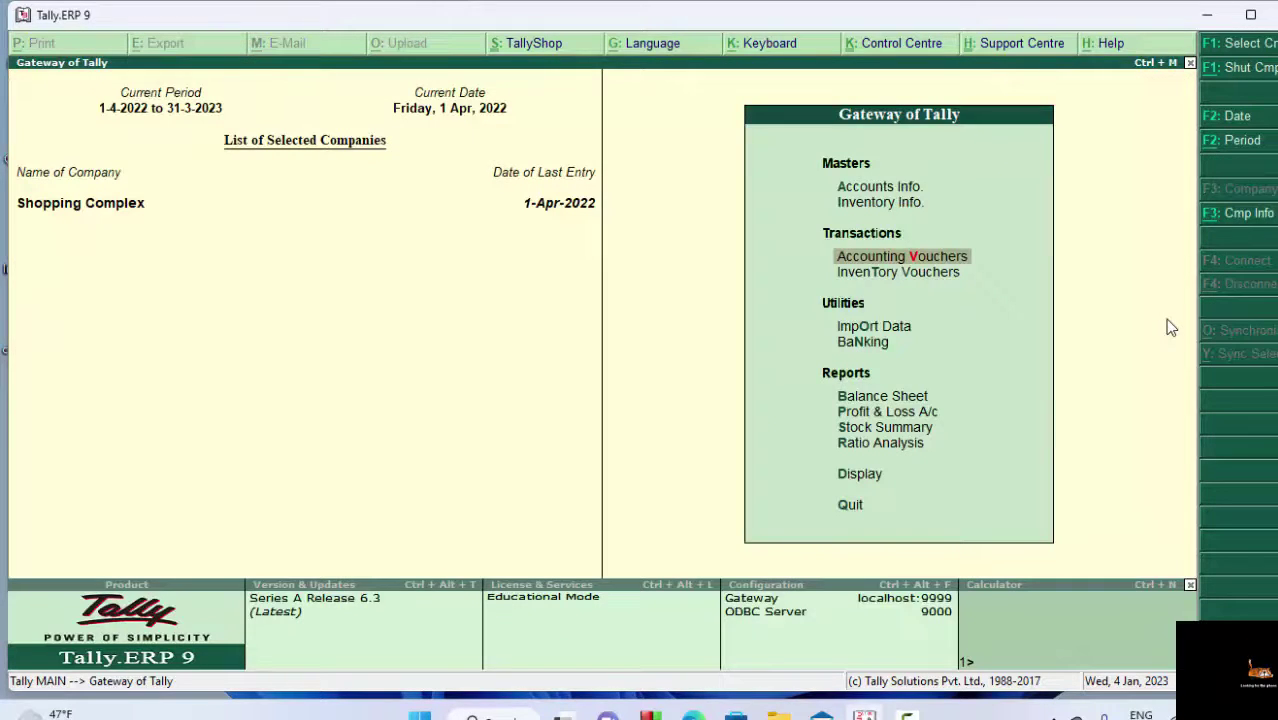
key(d)
key(Return)
key(Return)
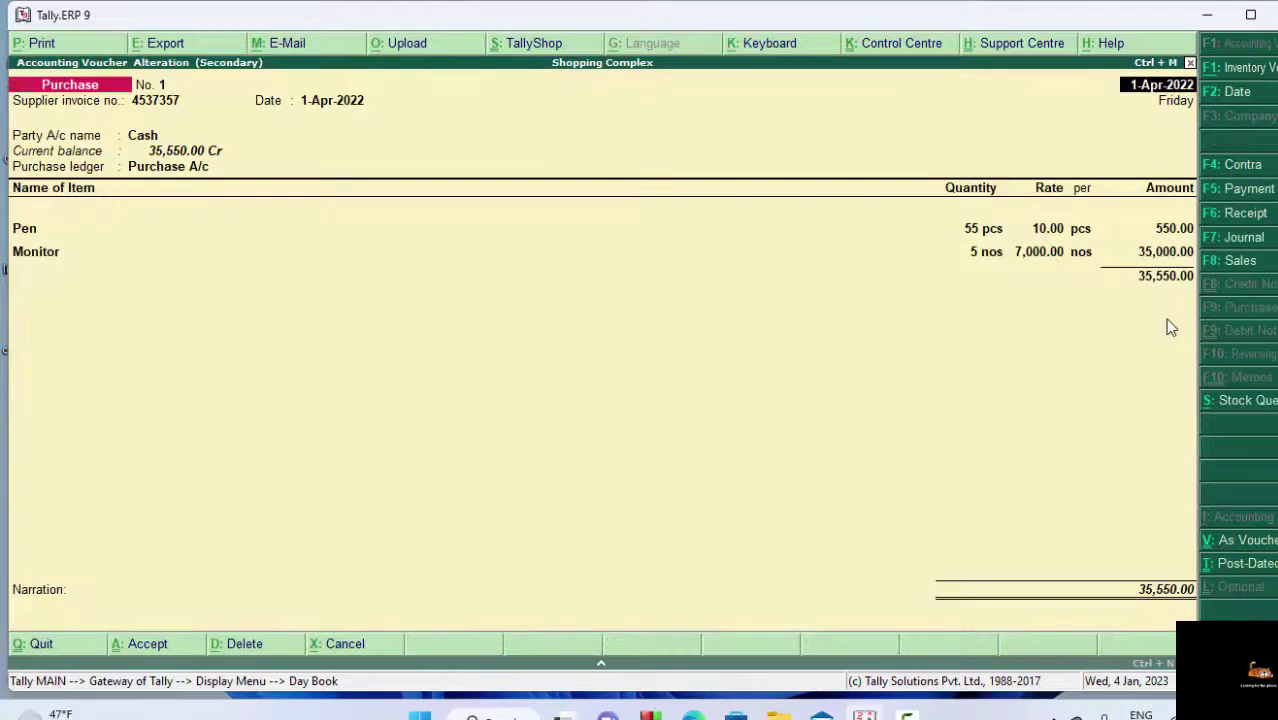
key(alt+p)
key(Return)
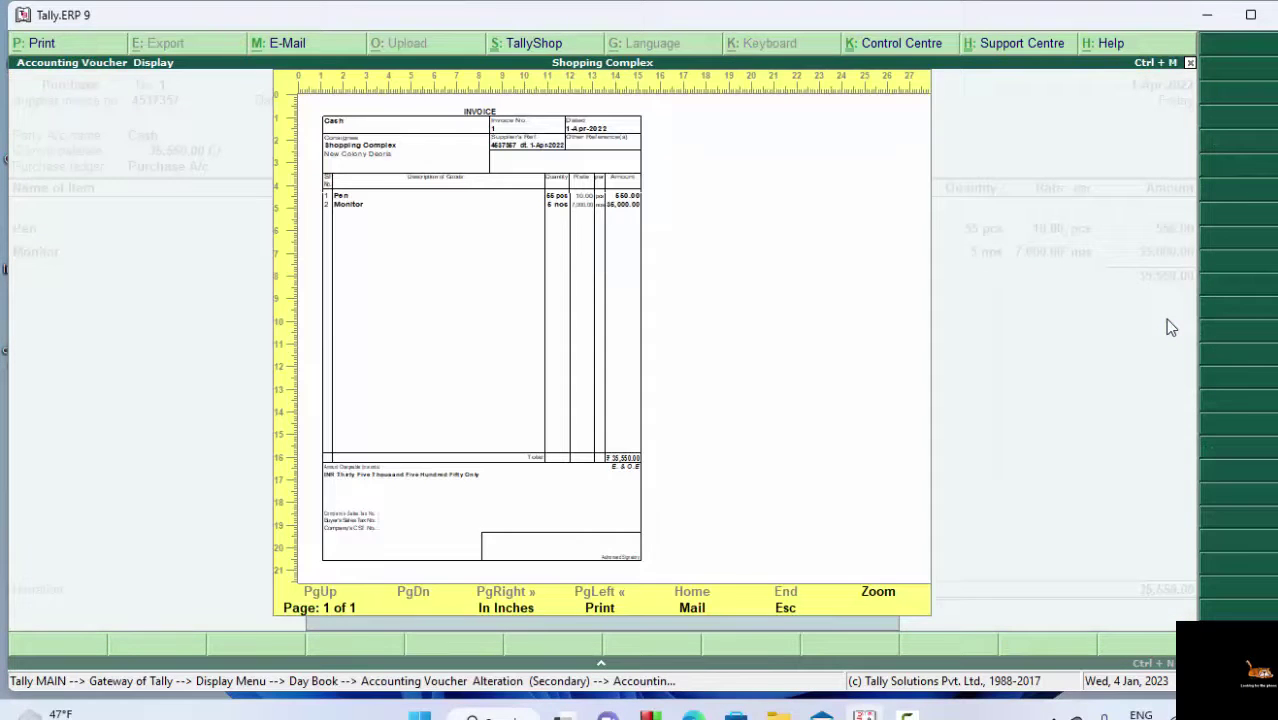
click(877, 592)
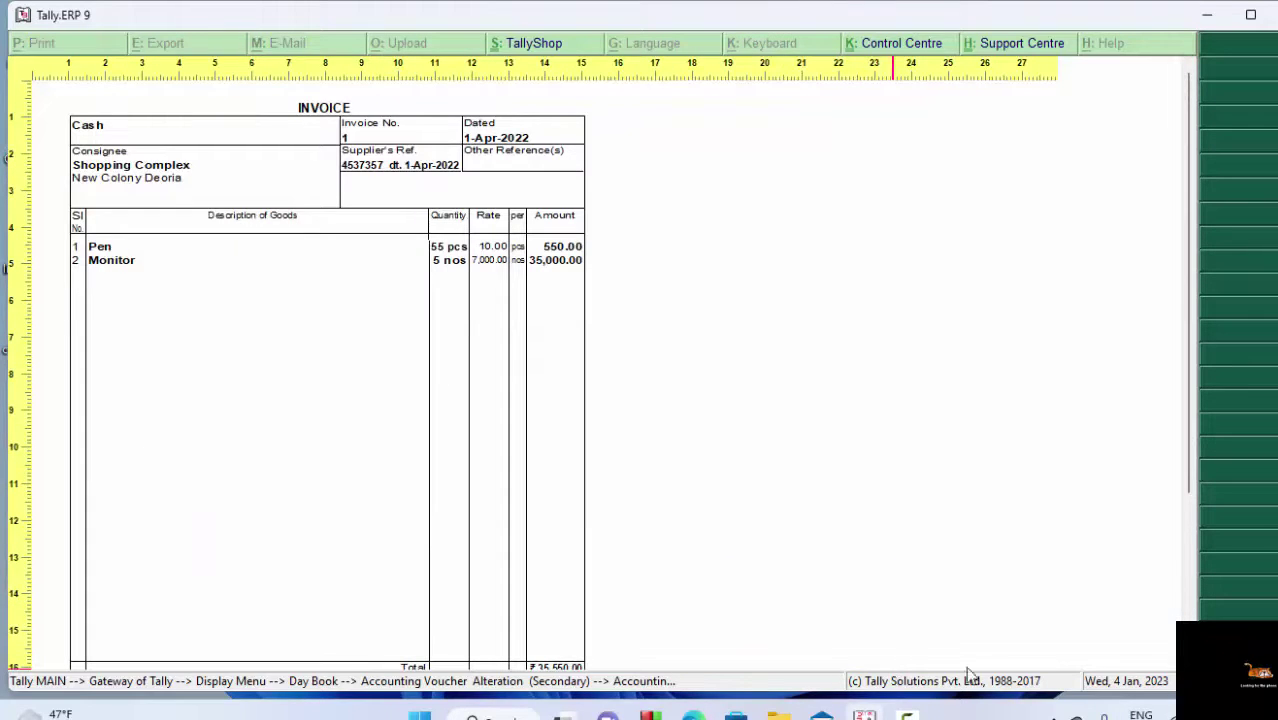